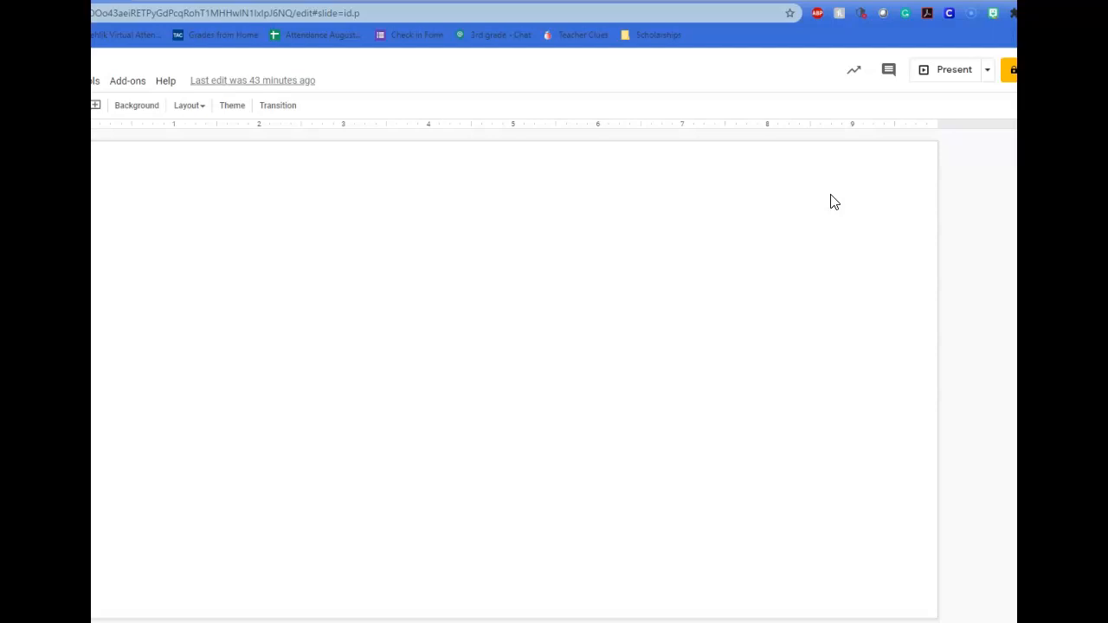
Search the Bitmoji extension for "Evaluate"
left_click(992, 16)
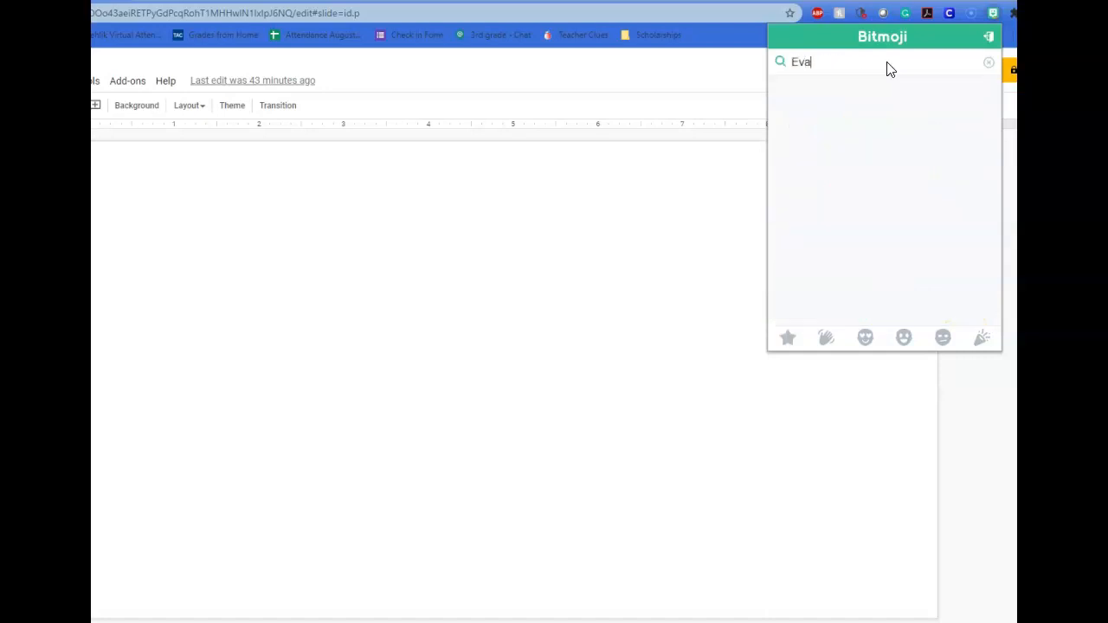
type("lation")
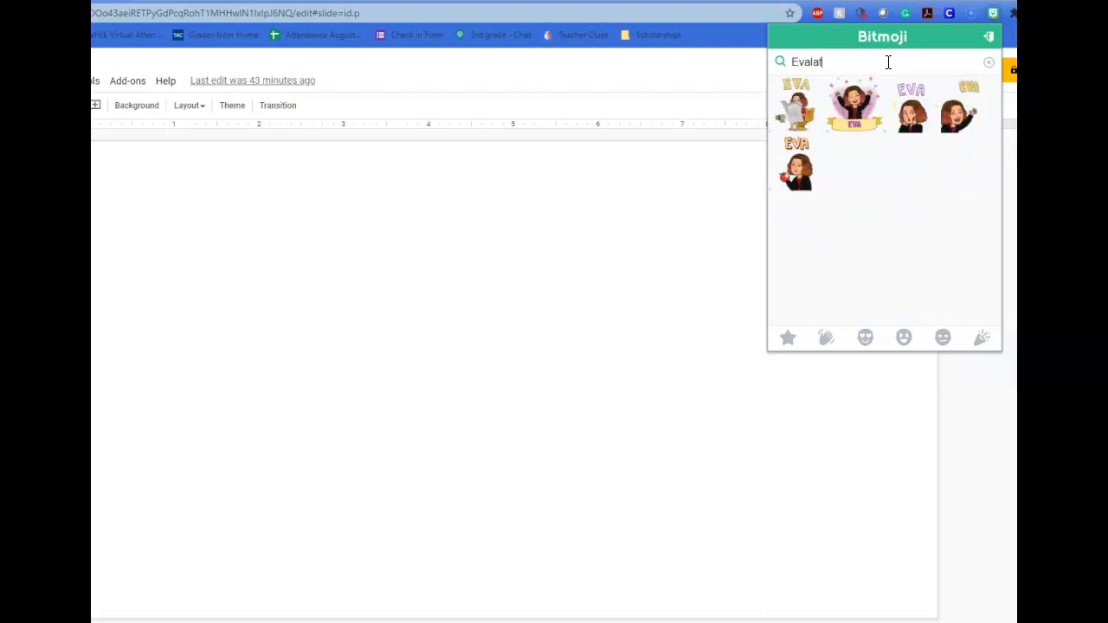
key("BackSpace")
key("BackSpace")
key("BackSpace")
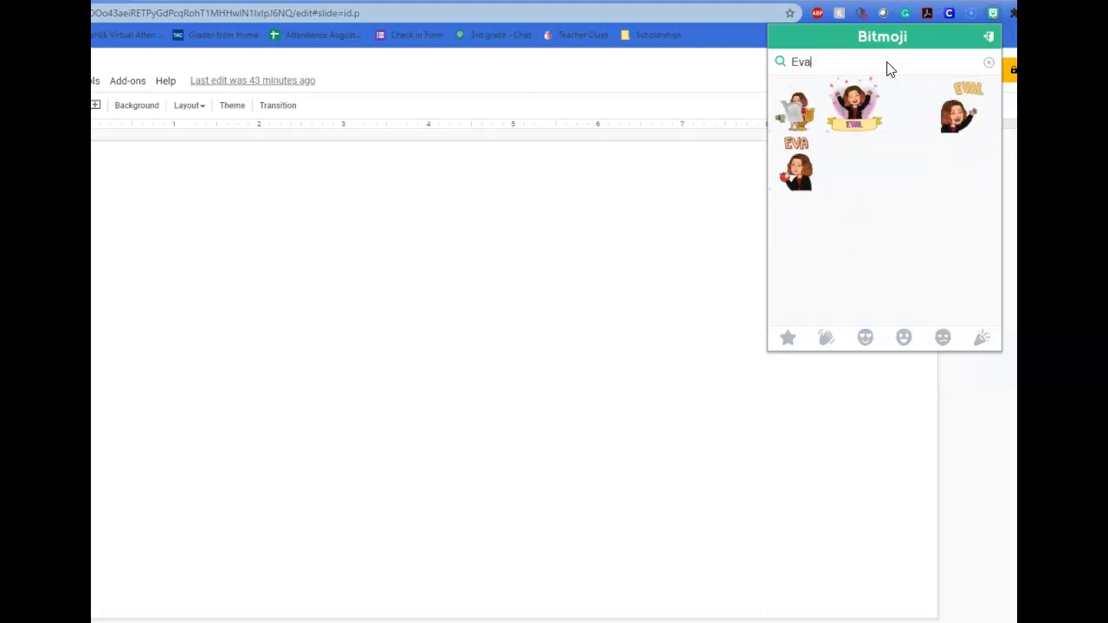
type("uate")
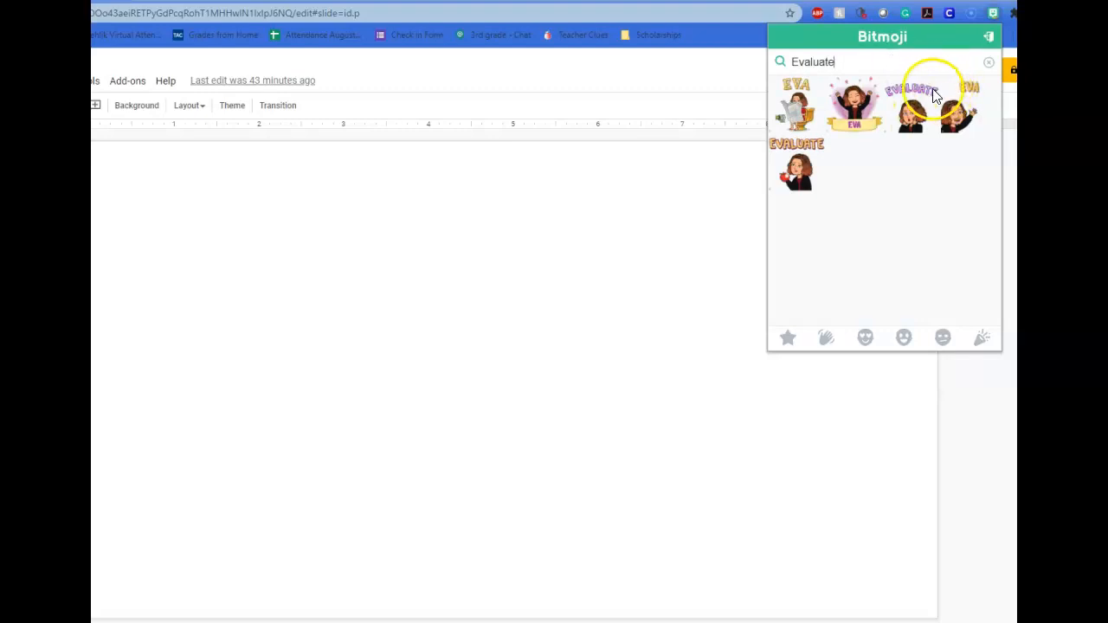
Insert the purple EVALUATE Bitmoji with the surprised pose onto the slide and move it up so it sits fully inside
left_click_drag(929, 88, 468, 350)
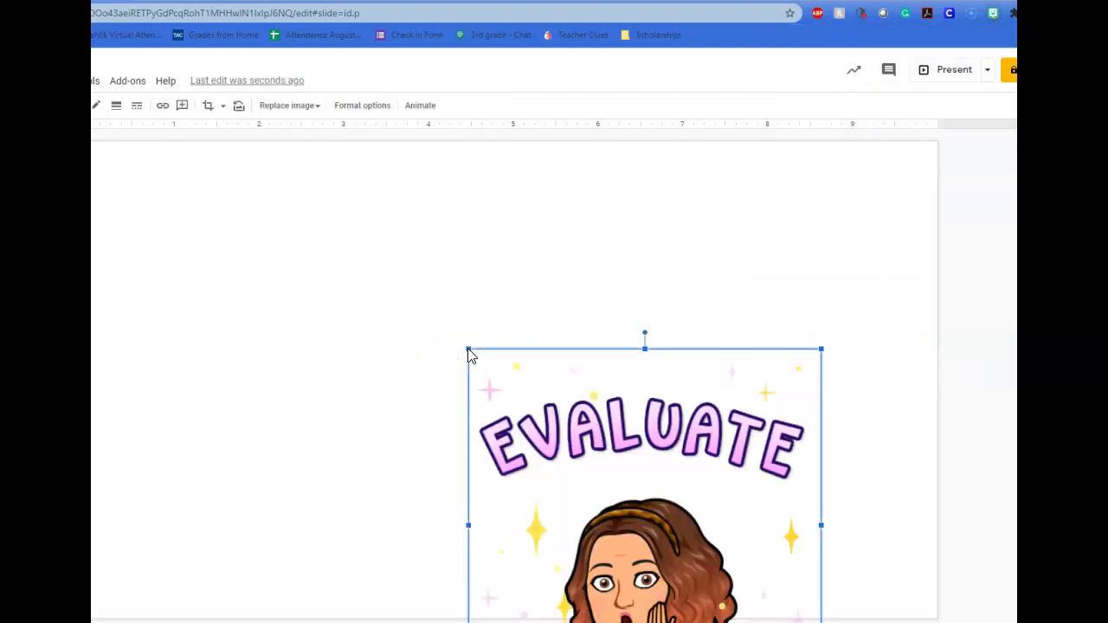
left_click_drag(592, 477, 495, 326)
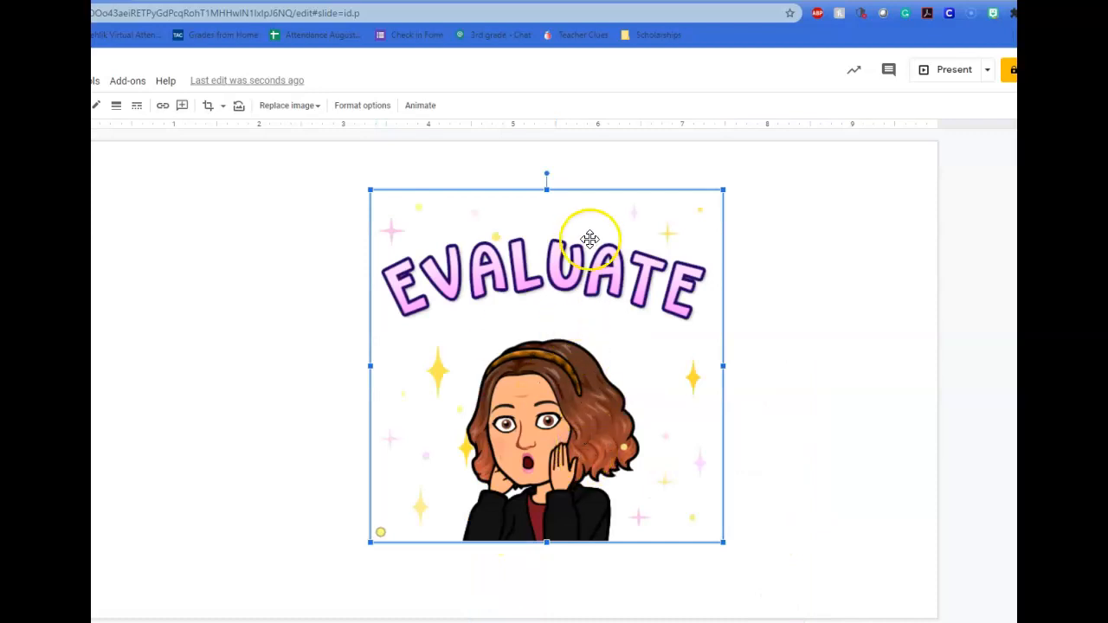
left_click(613, 186)
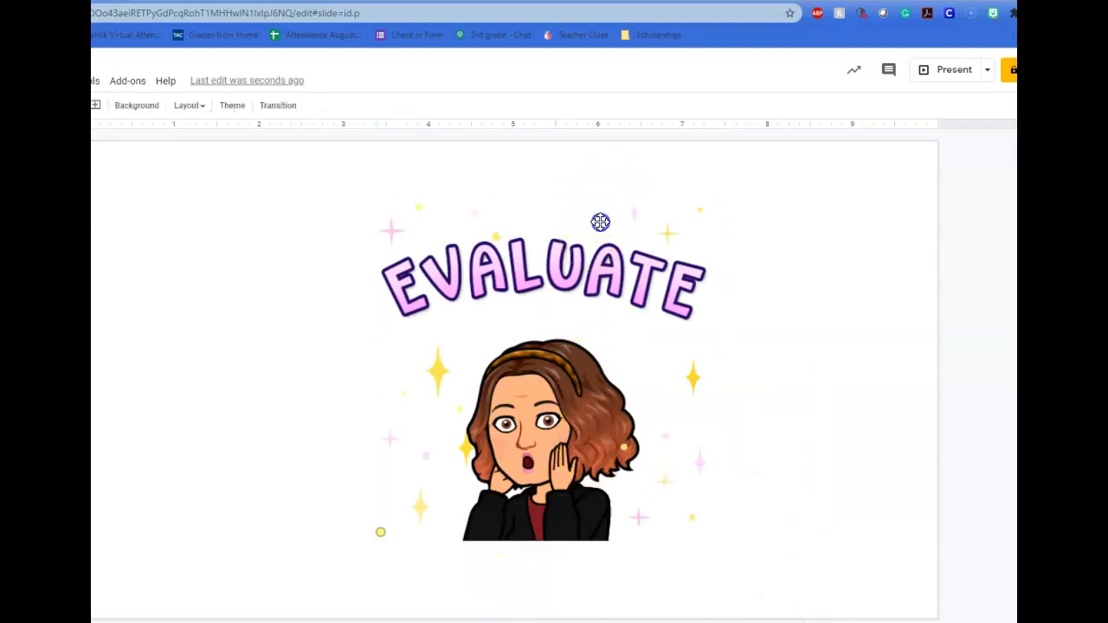
Crop the Bitmoji image down to the EVALUATE lettering, cutting off the character below and trimming the upper and right edges
left_click(601, 221)
left_click(616, 192)
double_click(616, 194)
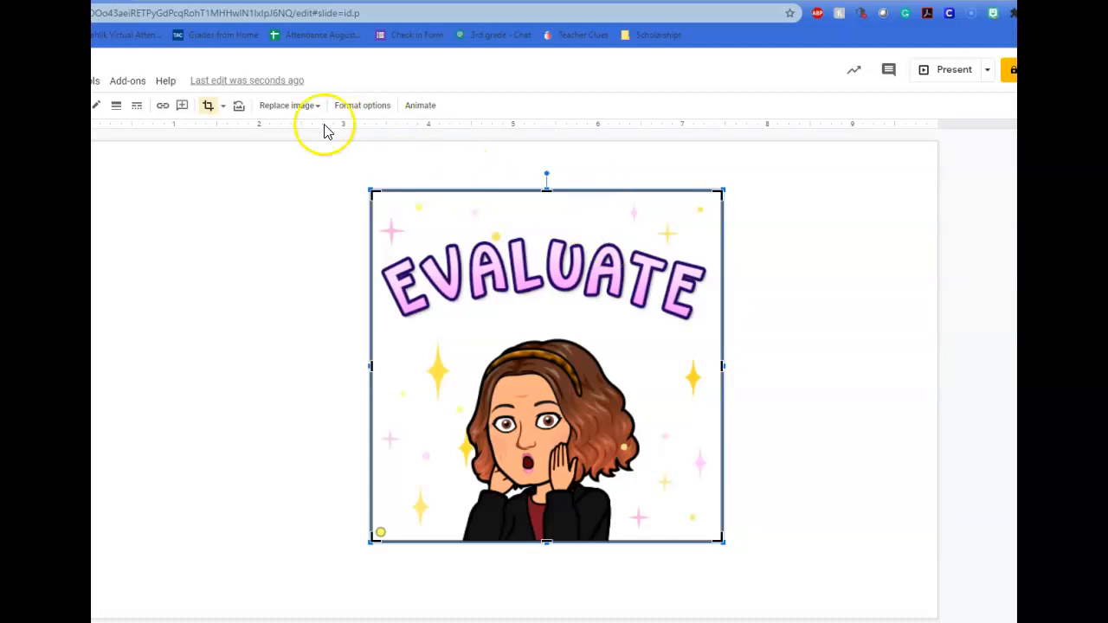
left_click(209, 113)
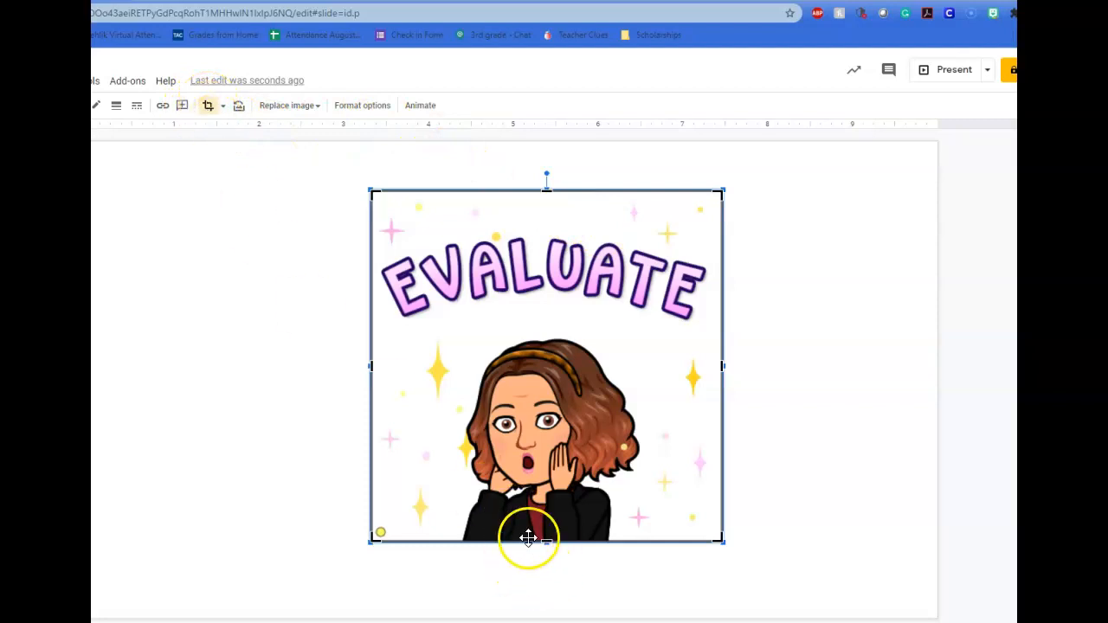
left_click_drag(549, 538, 610, 324)
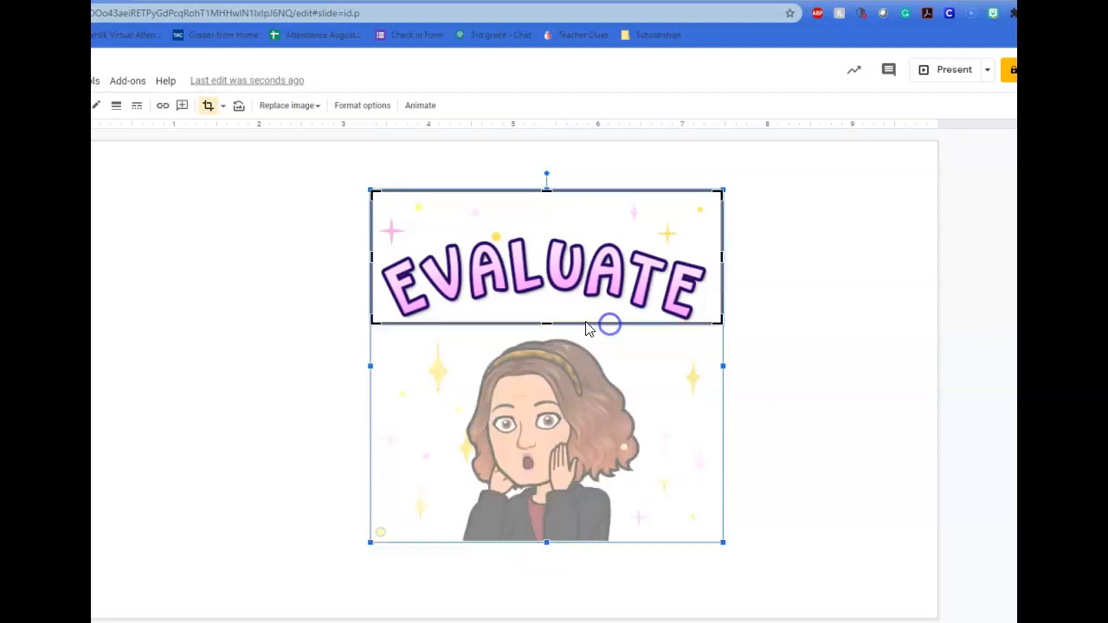
left_click_drag(548, 188, 546, 219)
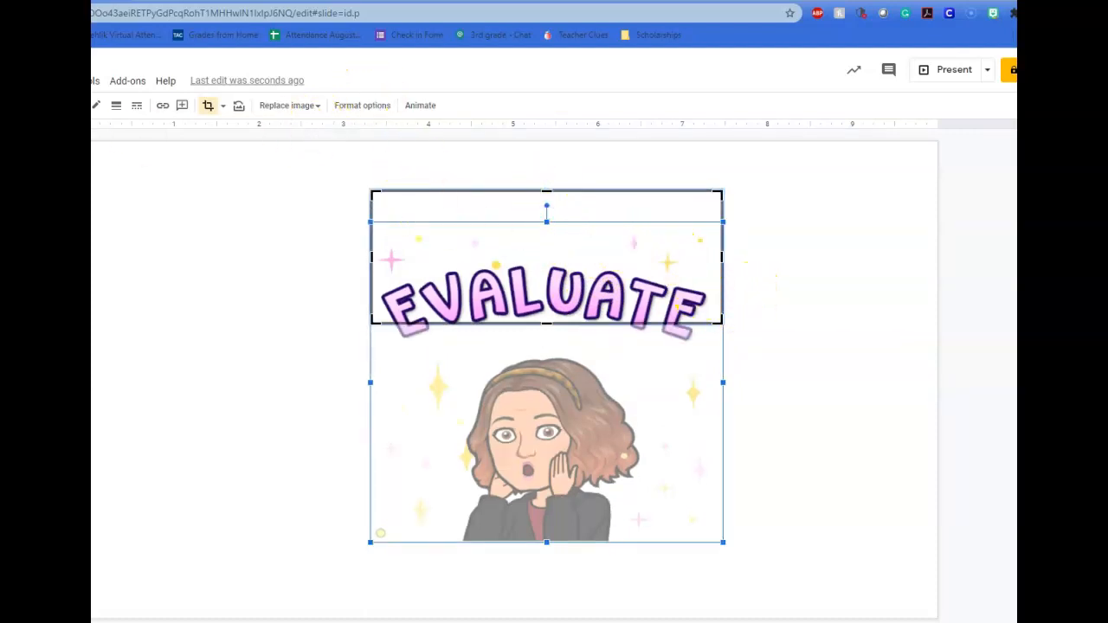
key("ctrl+z")
left_click_drag(548, 191, 546, 227)
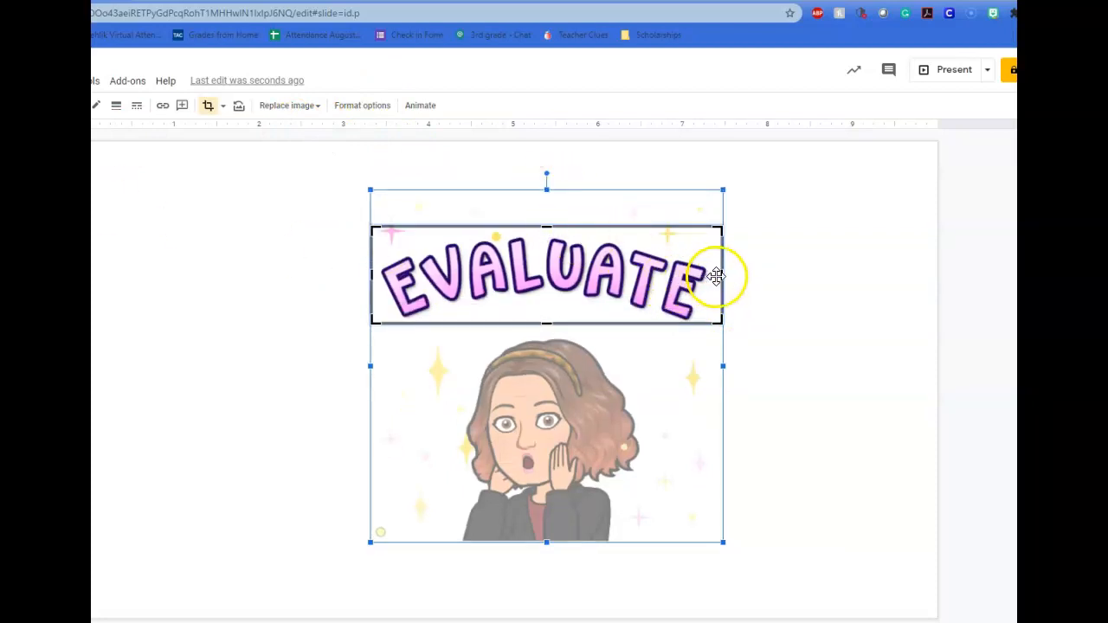
left_click_drag(722, 274, 714, 273)
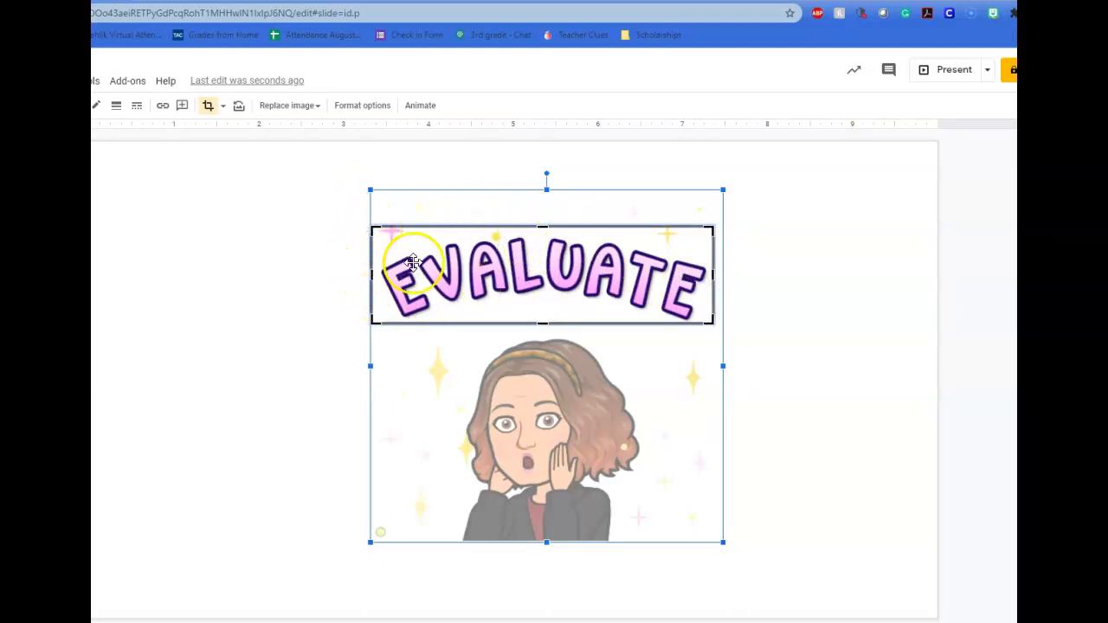
double_click(495, 230)
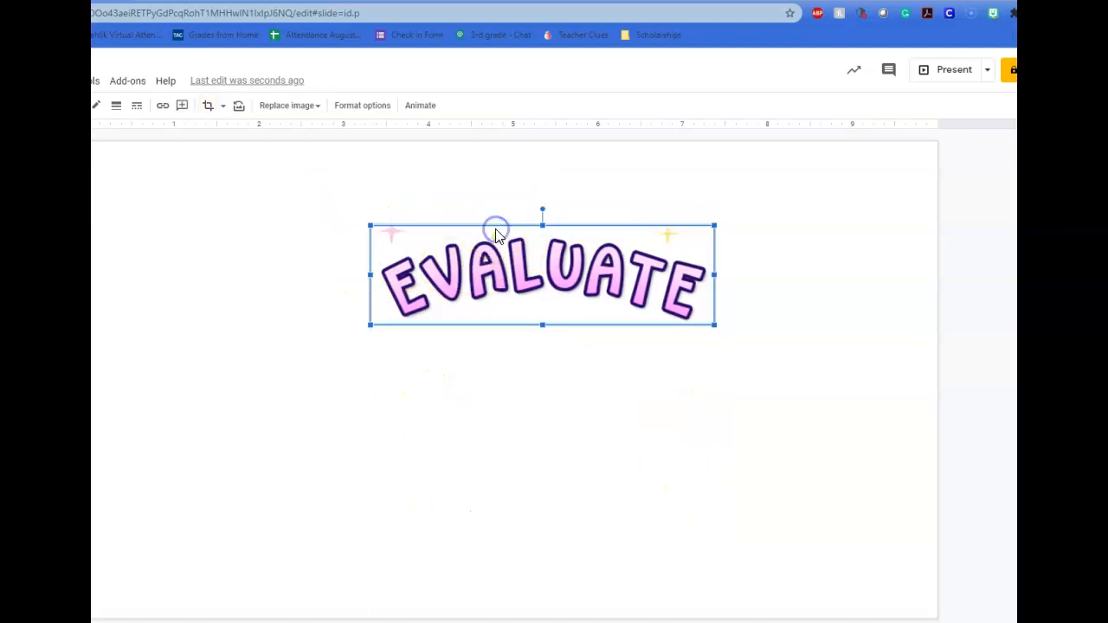
Stretch and enlarge the cropped EVALUATE lettering and reposition it across the upper half of the slide
left_click(495, 416)
left_click_drag(591, 287, 533, 249)
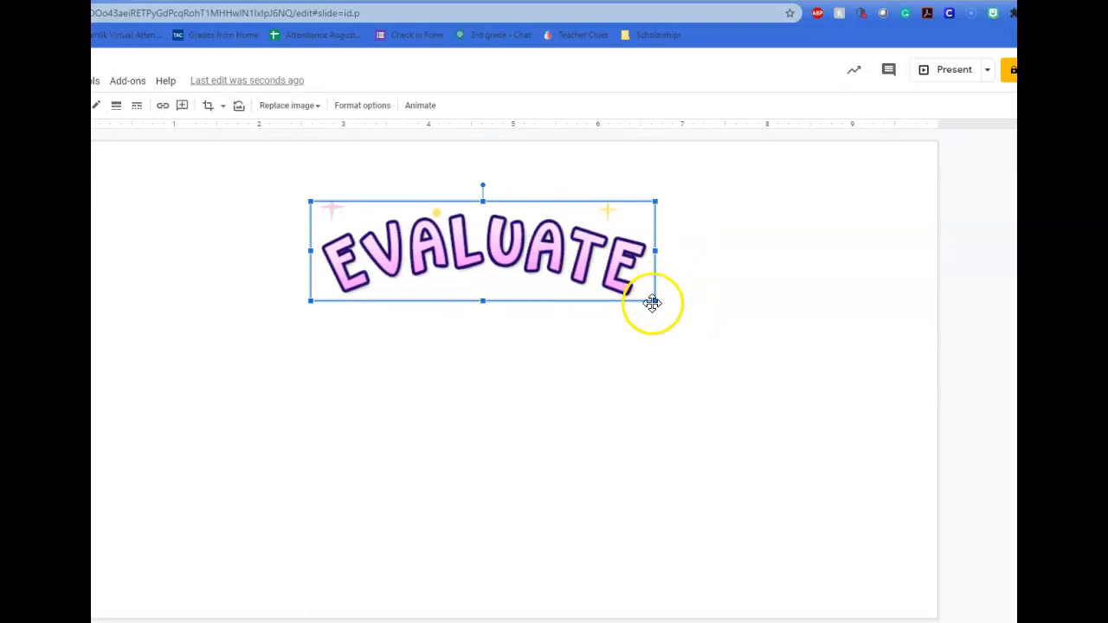
left_click_drag(655, 249, 773, 251)
left_click(579, 372)
left_click(540, 273)
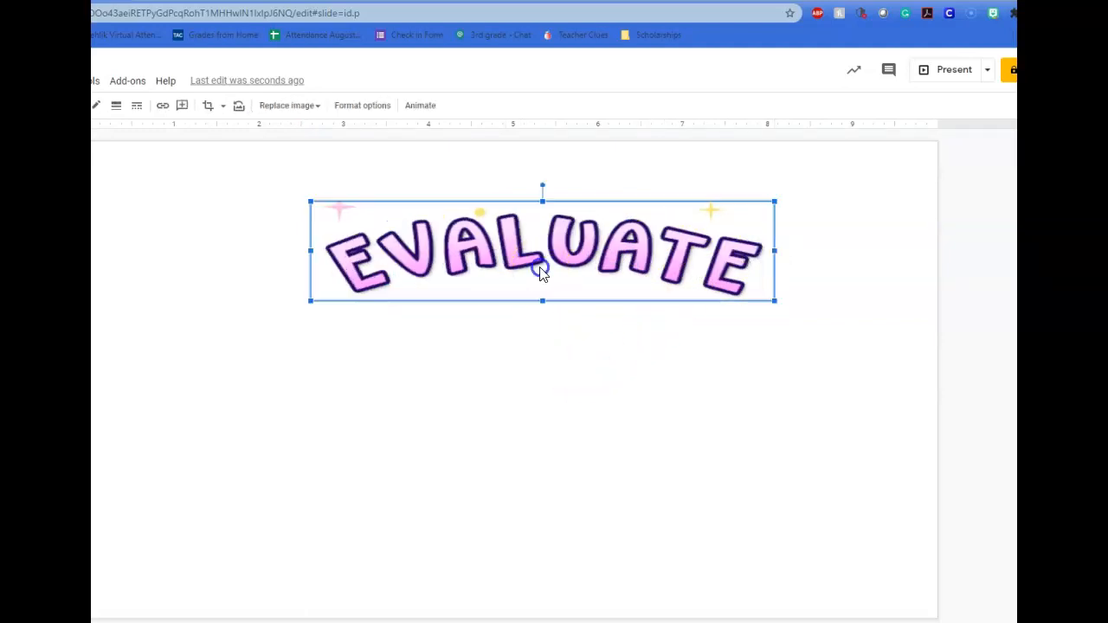
left_click_drag(310, 300, 269, 315)
left_click_drag(548, 252, 556, 290)
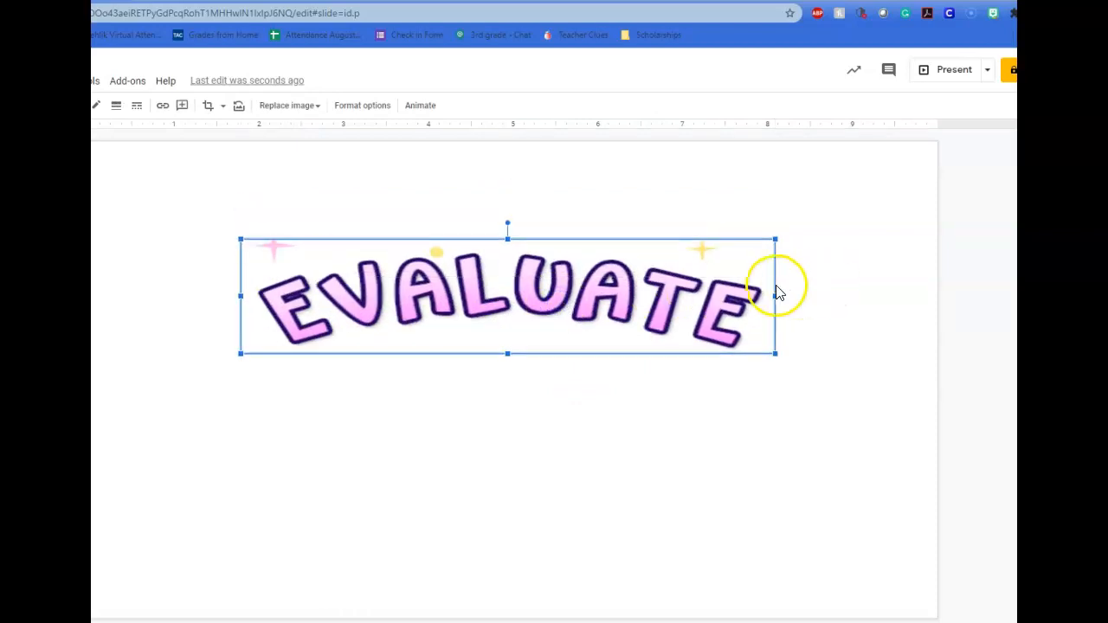
left_click_drag(580, 322, 587, 322)
left_click(566, 458)
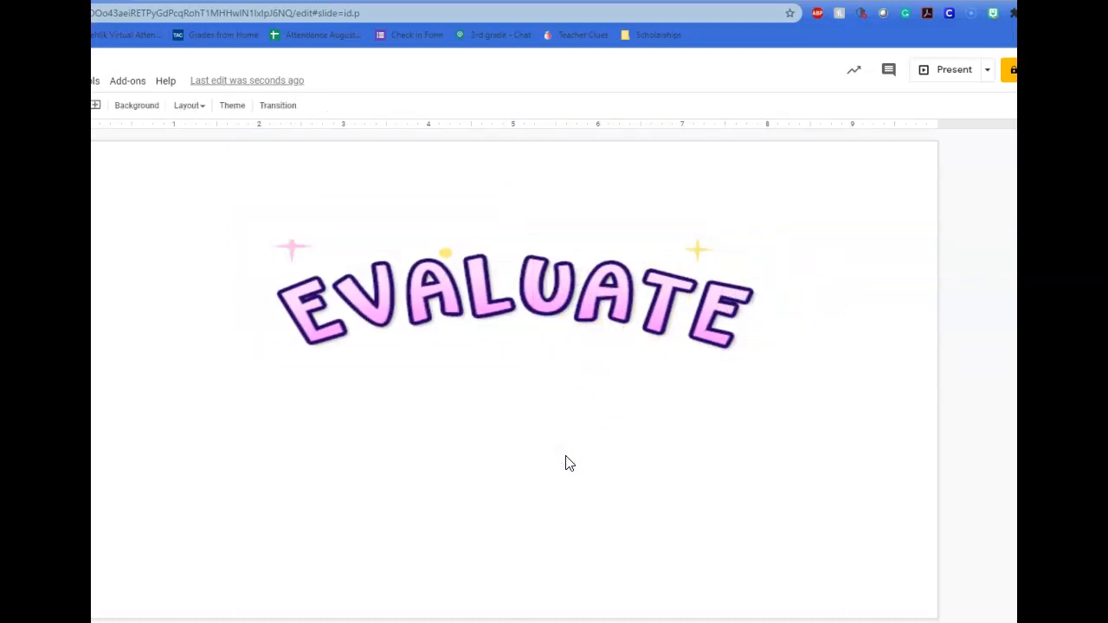
Draw a rounded rectangle about 6.5 inches wide and 2.3 inches tall over the EVALUATE lettering
left_click(551, 369)
mouse_move(44, 199)
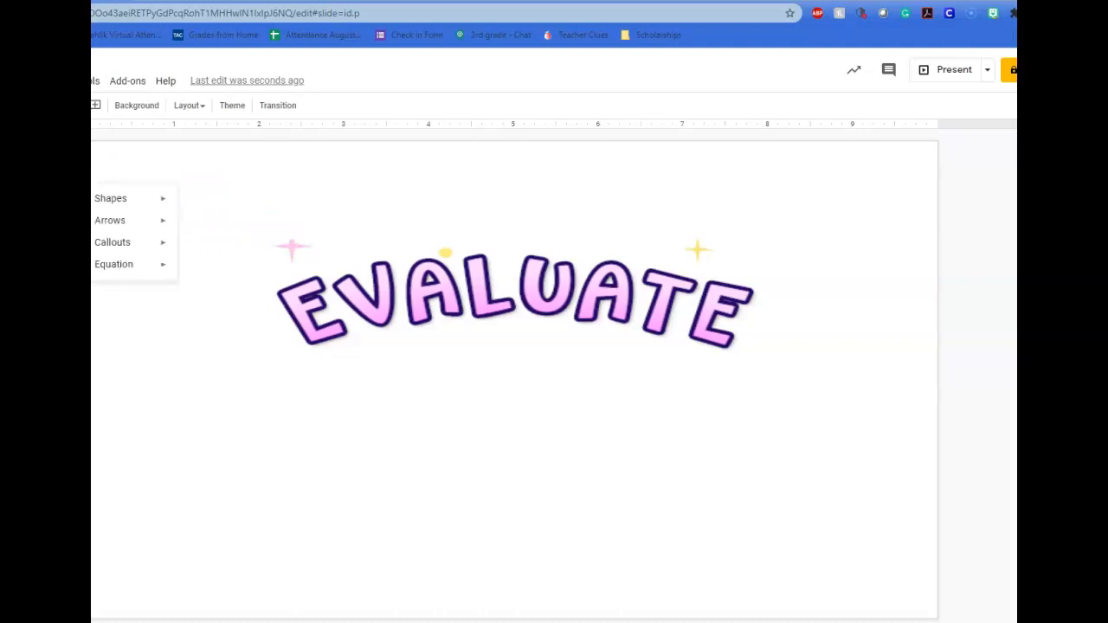
mouse_move(158, 200)
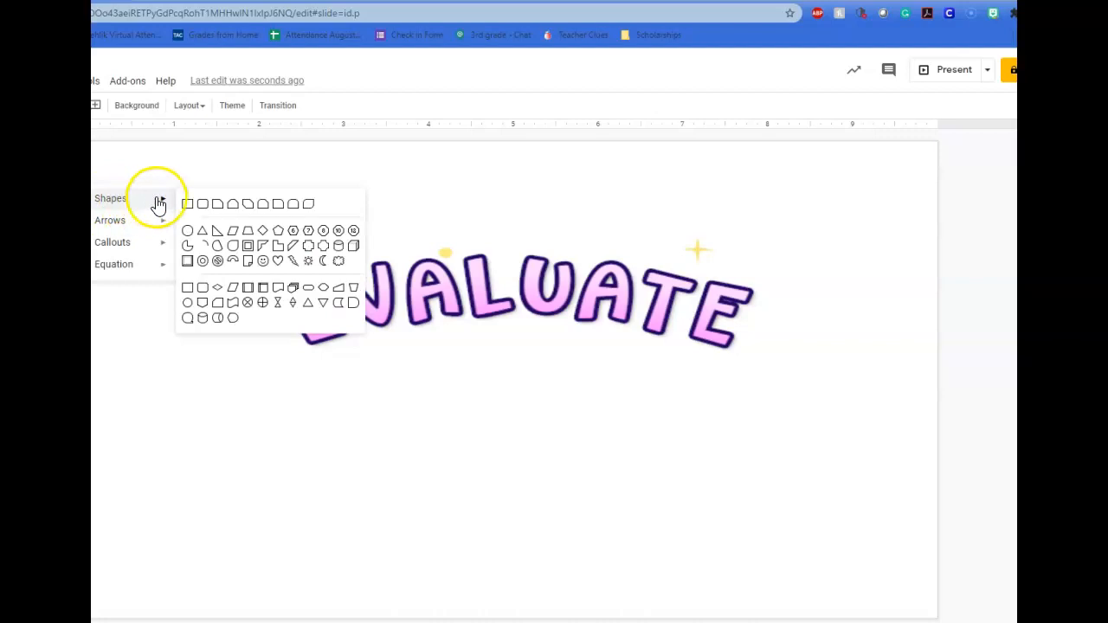
left_click(205, 208)
left_click_drag(235, 200, 787, 392)
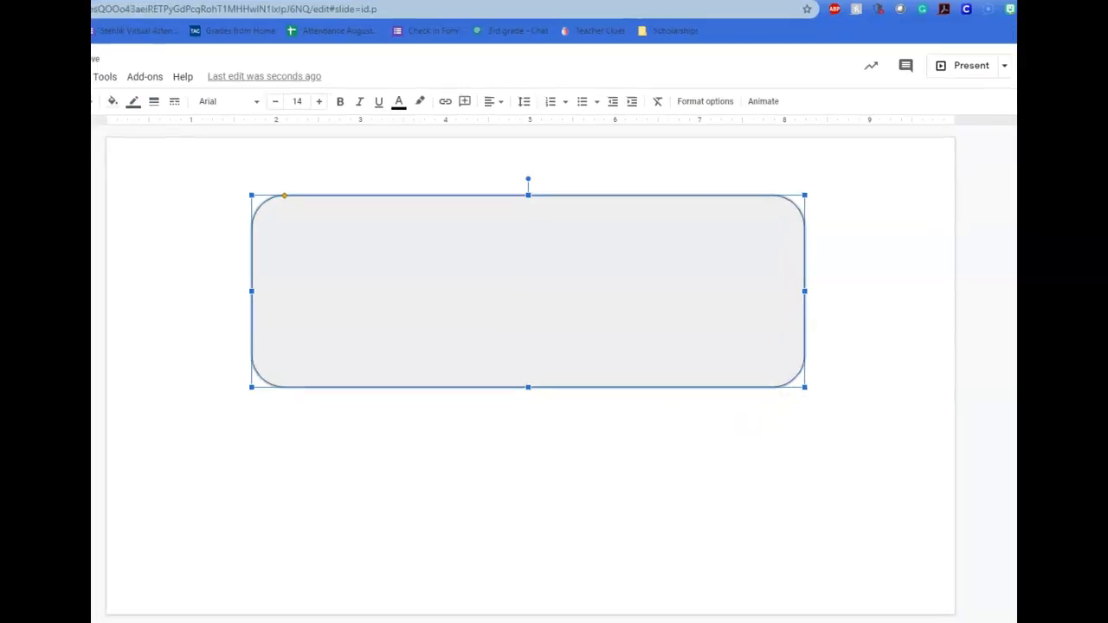
Fill the rounded rectangle with light yellow-orange and send it backward behind the EVALUATE lettering
left_click(113, 103)
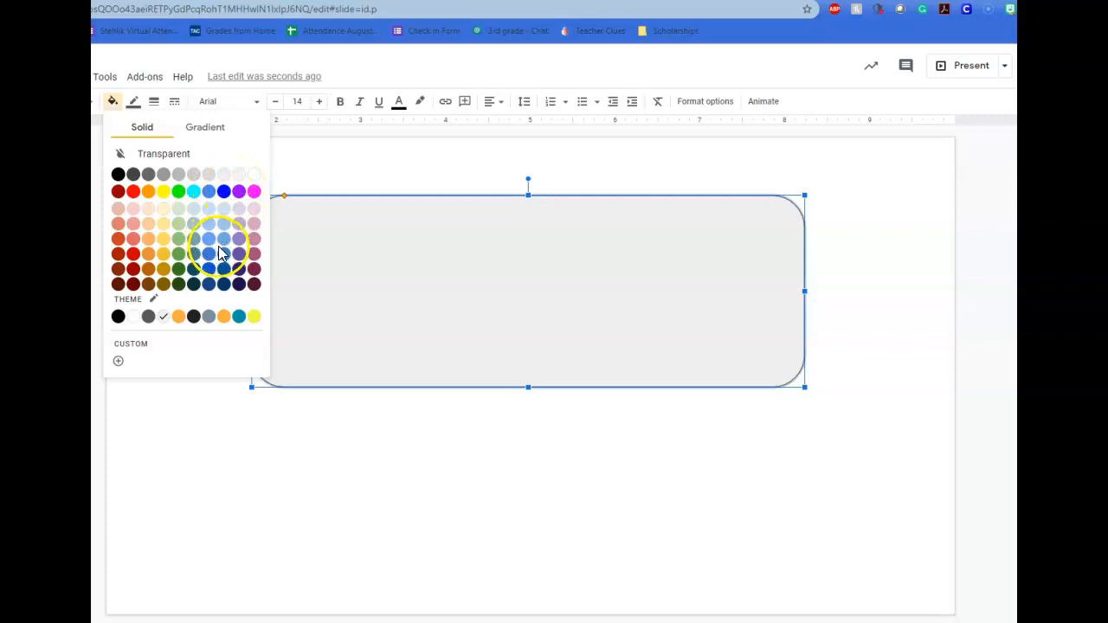
left_click(164, 241)
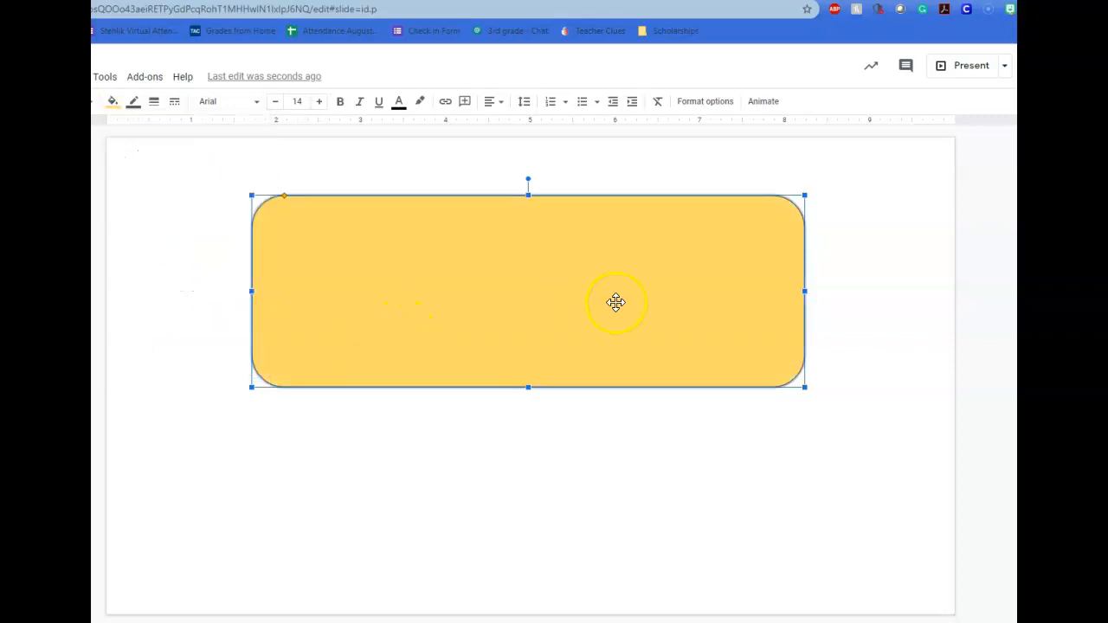
right_click(804, 254)
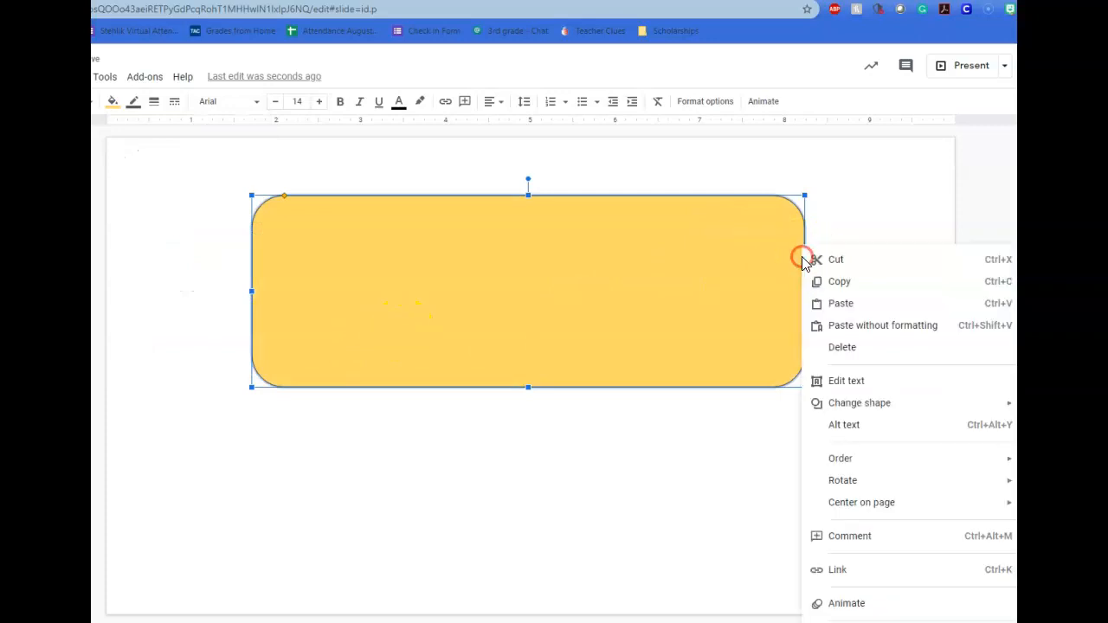
mouse_move(871, 466)
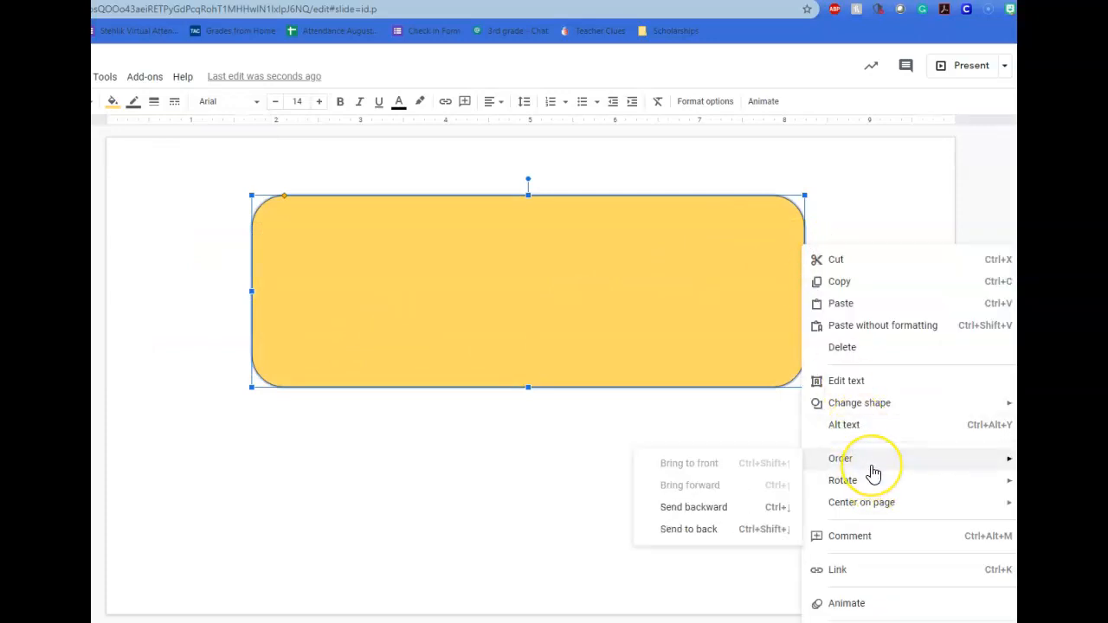
left_click(709, 509)
left_click(641, 496)
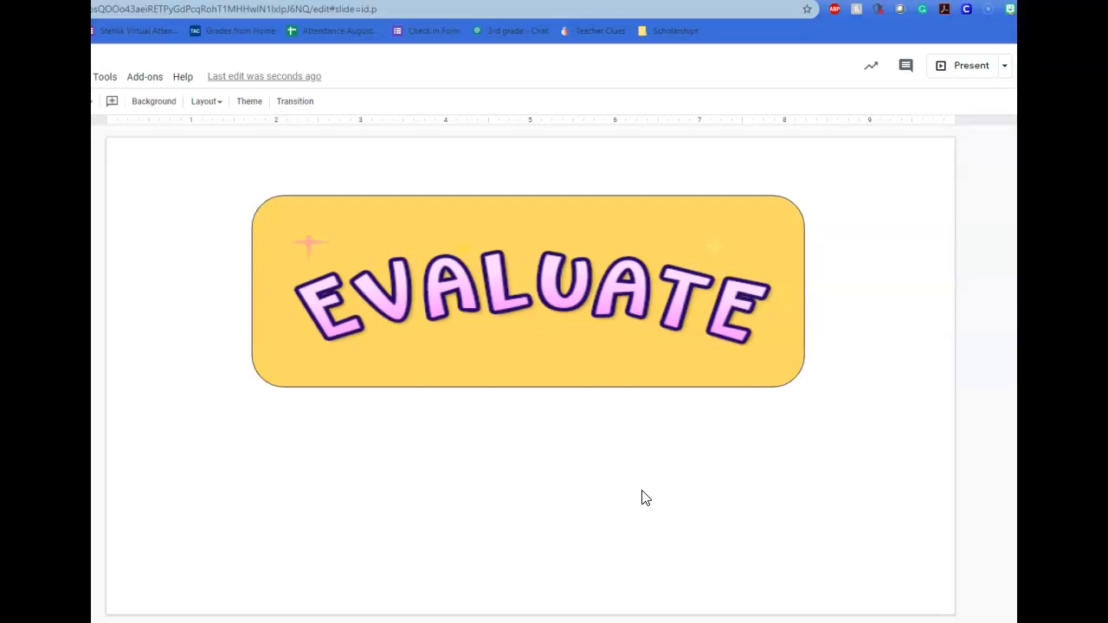
Shrink the yellow rectangle to about 4.8 inches wide and move it and the EVALUATE lettering to the slide's upper left
left_click(639, 232)
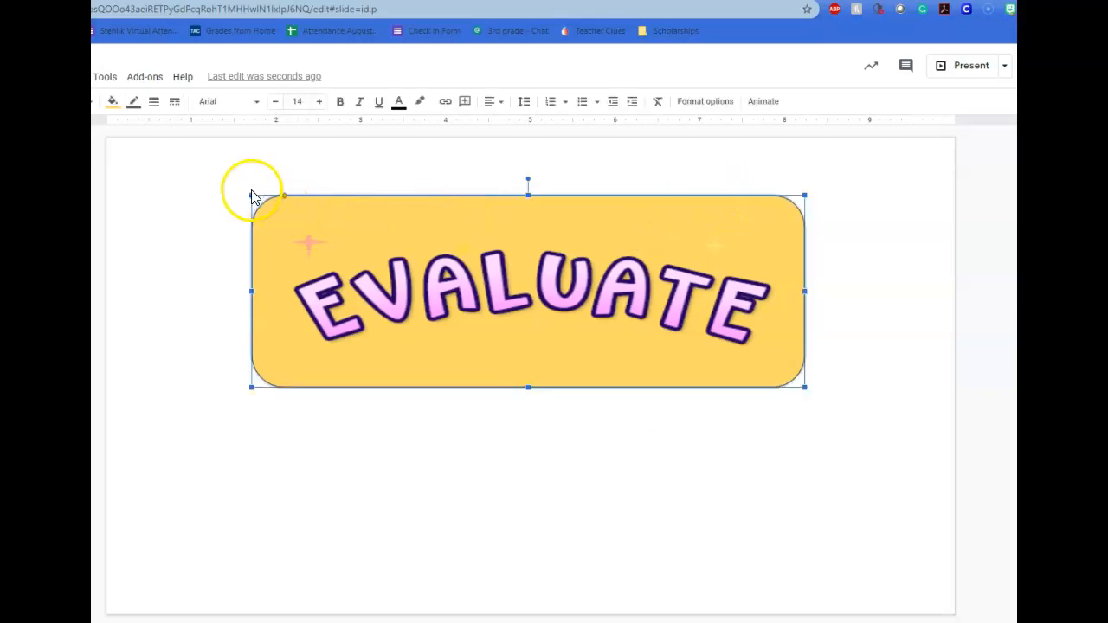
left_click_drag(251, 195, 240, 152)
left_click(583, 303)
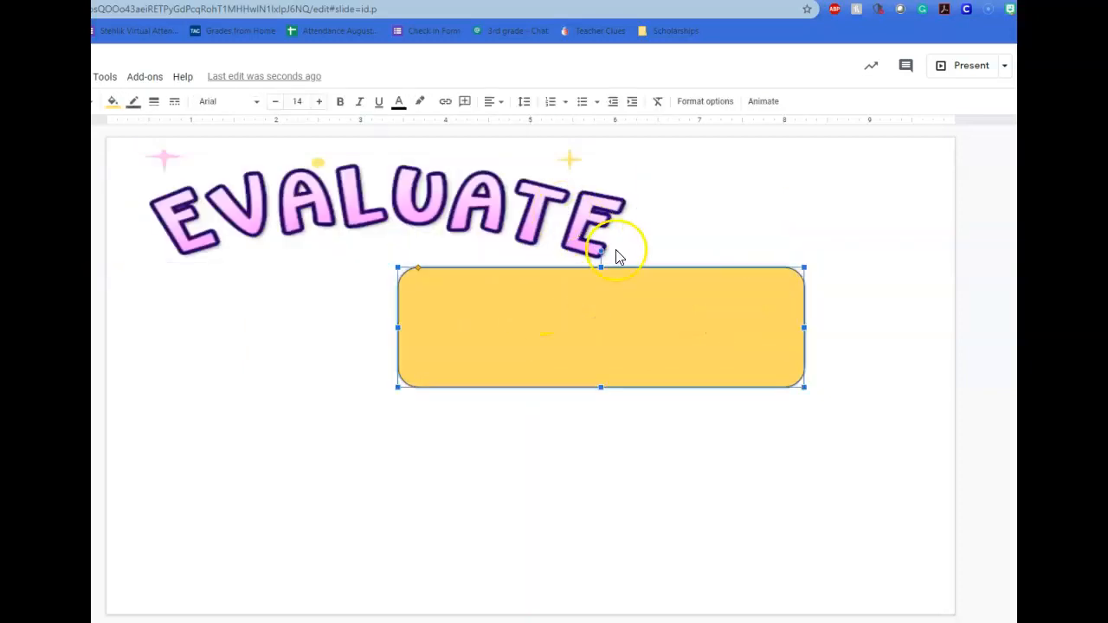
left_click_drag(626, 259, 391, 148)
Scale down the EVALUATE lettering and center it inside the yellow rounded rectangle
left_click(610, 221)
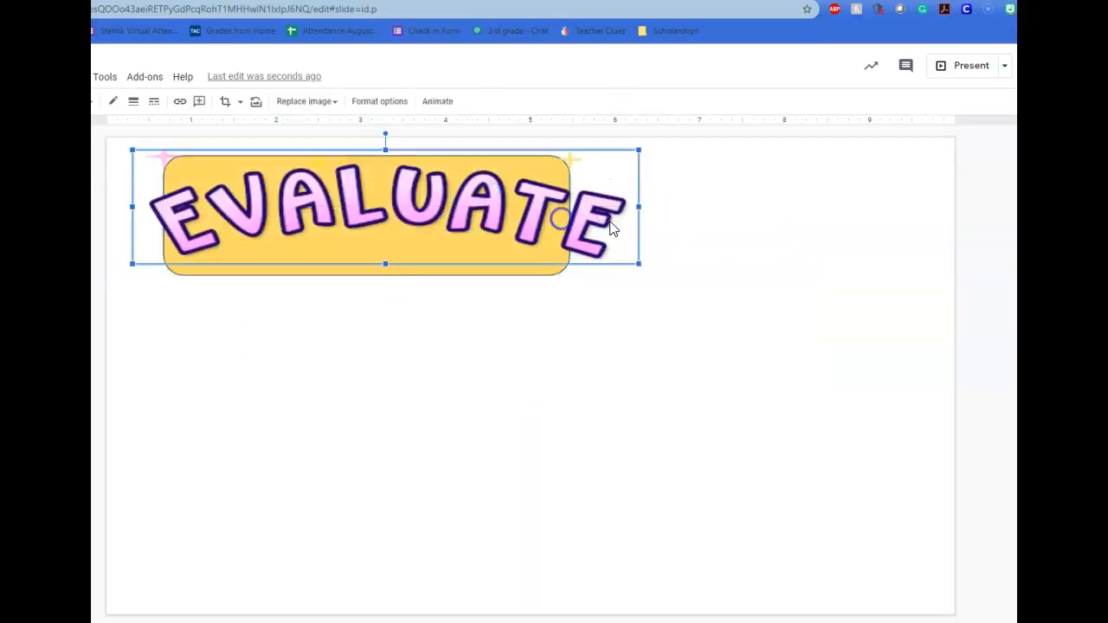
left_click_drag(635, 150, 552, 190)
left_click_drag(132, 170, 233, 178)
left_click_drag(297, 218, 285, 206)
left_click(304, 454)
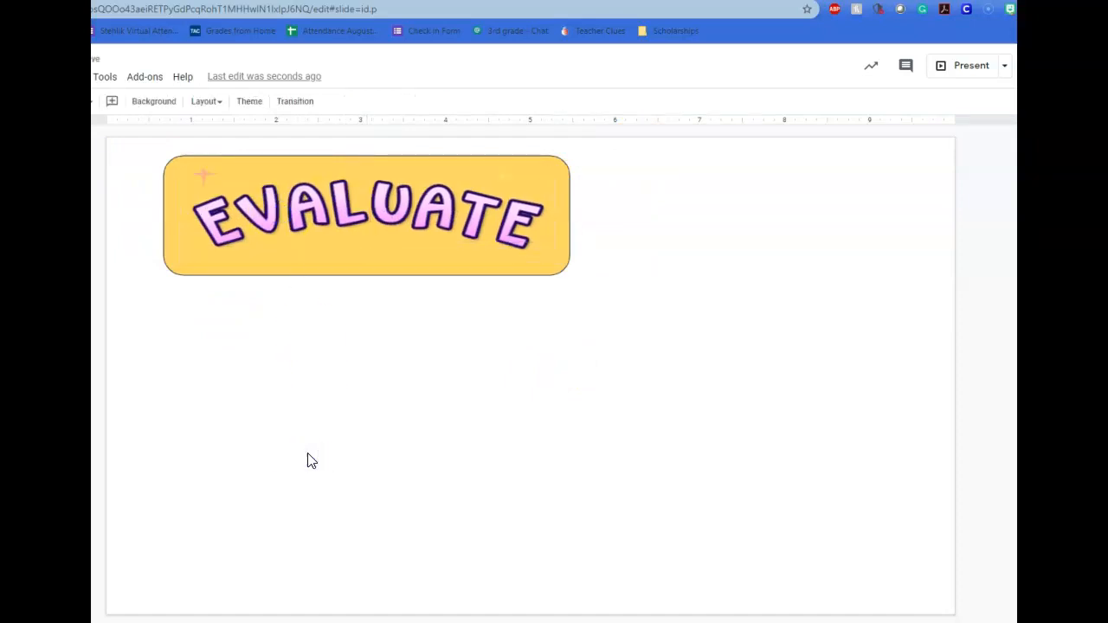
Group the EVALUATE lettering with the yellow rectangle and move the group into the slide's top-left corner
left_click(444, 221)
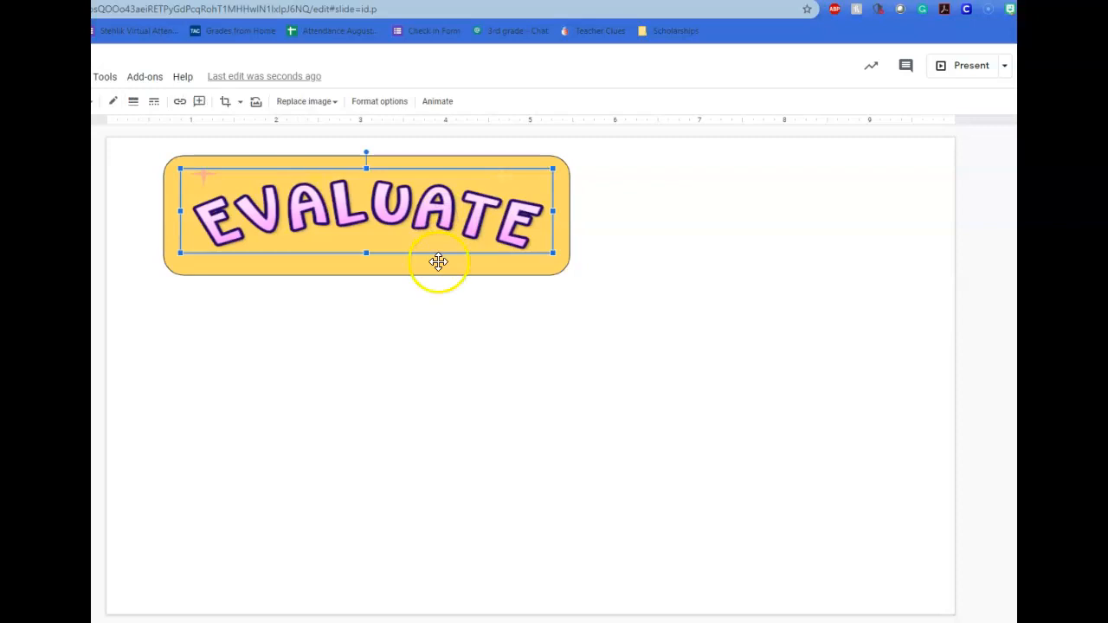
left_click(438, 263)
right_click(436, 266)
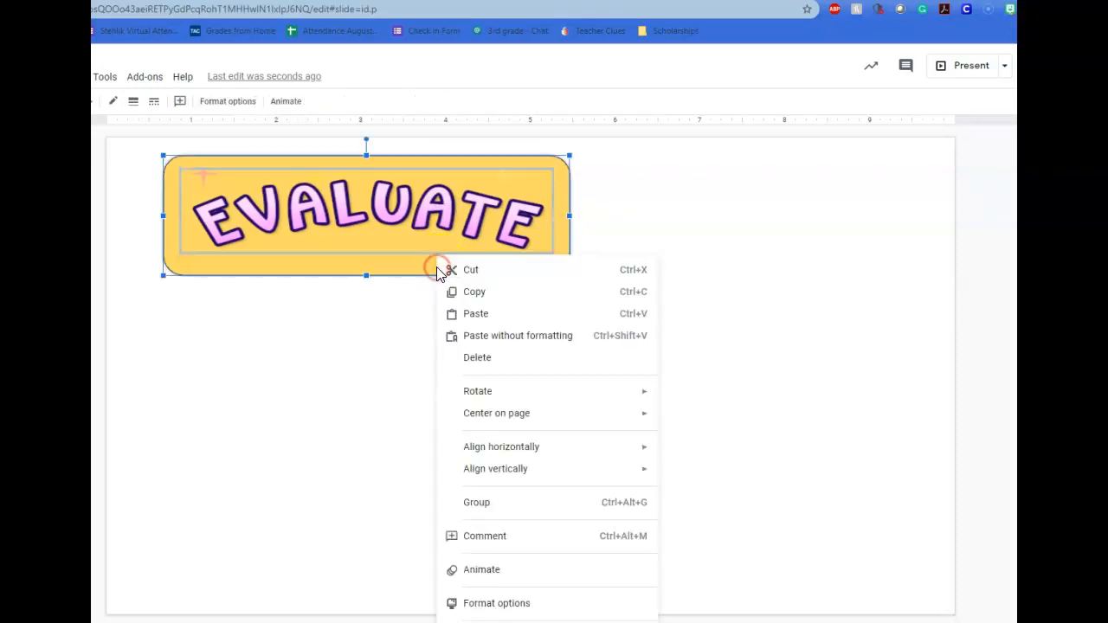
left_click(469, 508)
left_click(495, 366)
left_click_drag(496, 217, 409, 203)
left_click(467, 328)
left_click(798, 234)
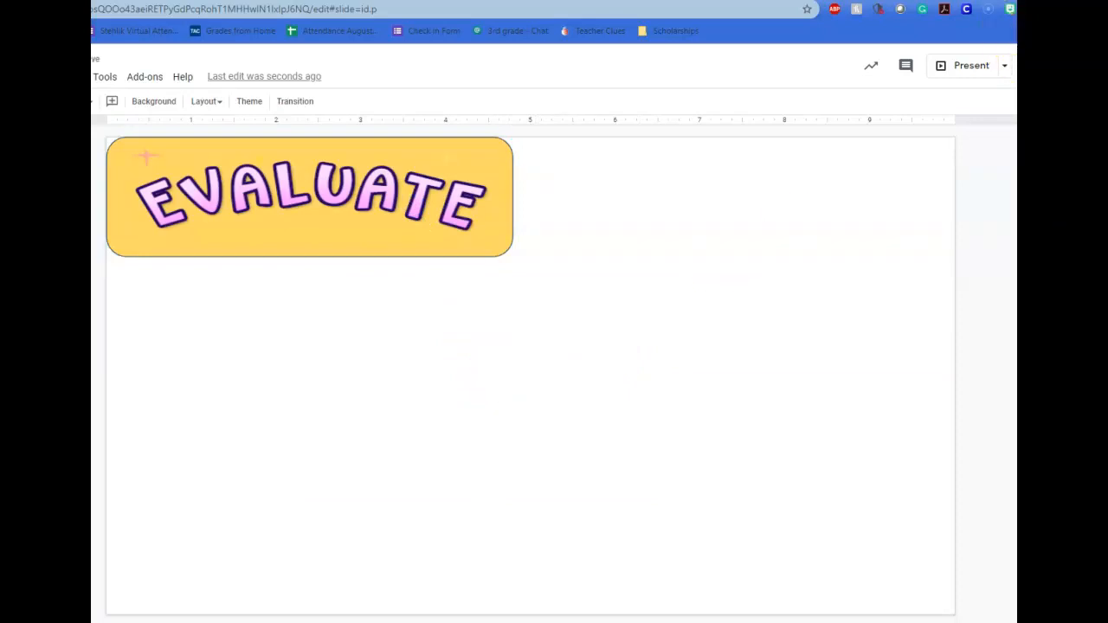
Search Bitmoji for the teacher's surname, insert the sticker with gold arched lettering, and place it beside the EVALUATE header
left_click(1009, 9)
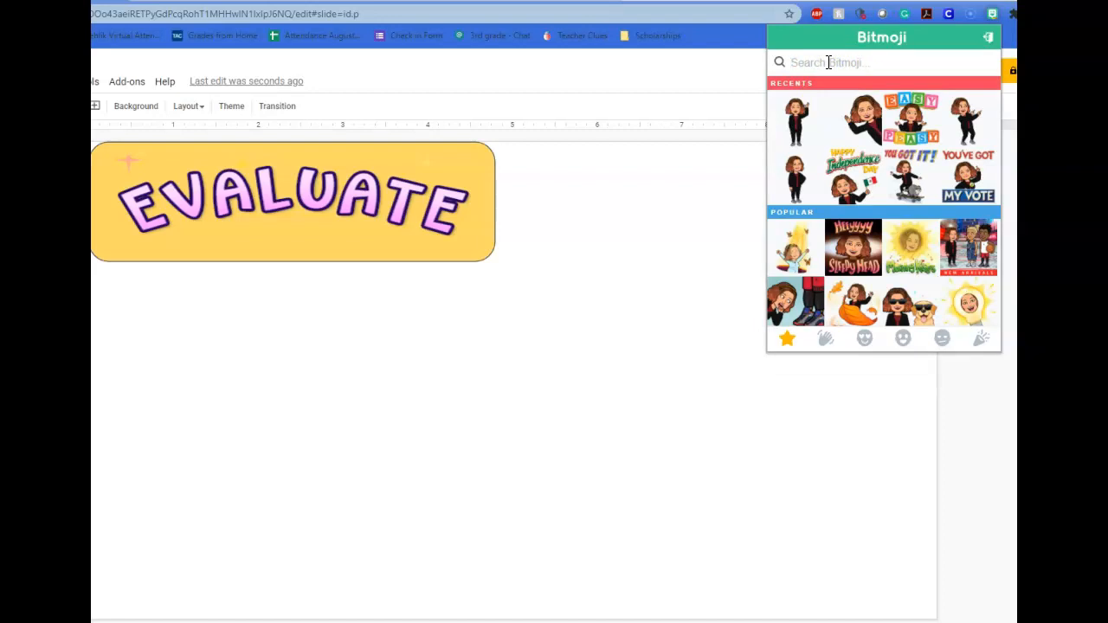
type("De L a")
type("a ")
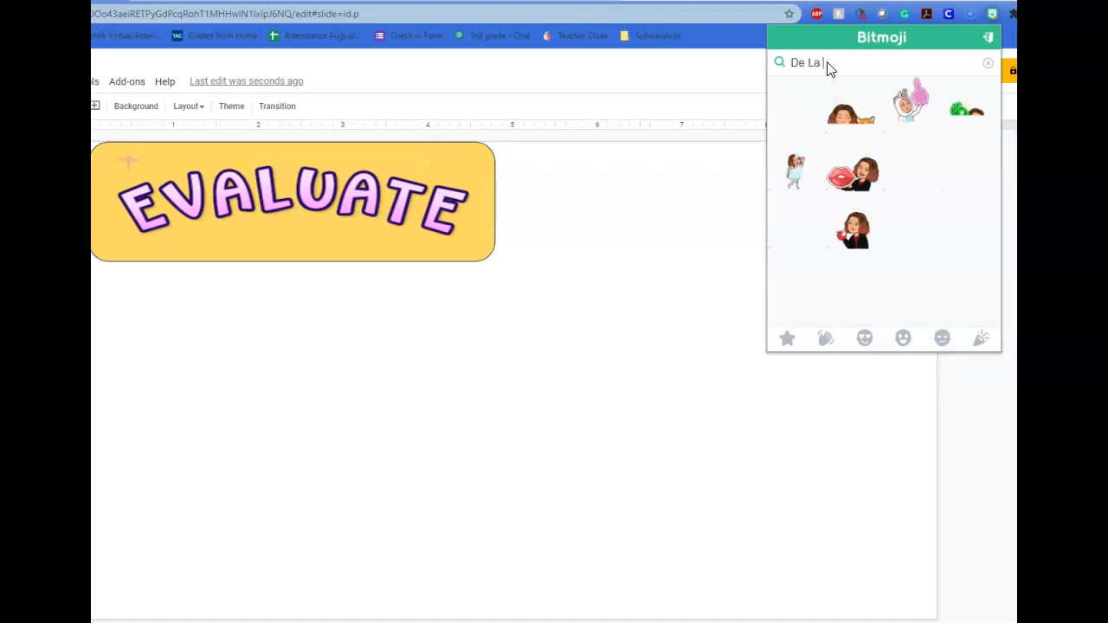
type("Rosa")
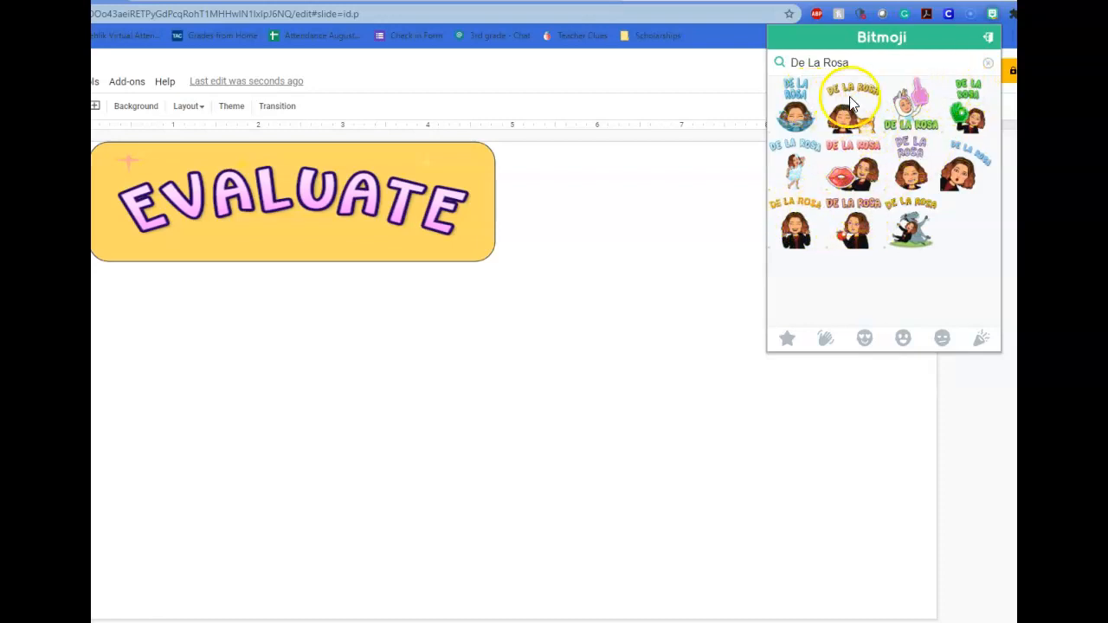
left_click_drag(793, 216, 548, 441)
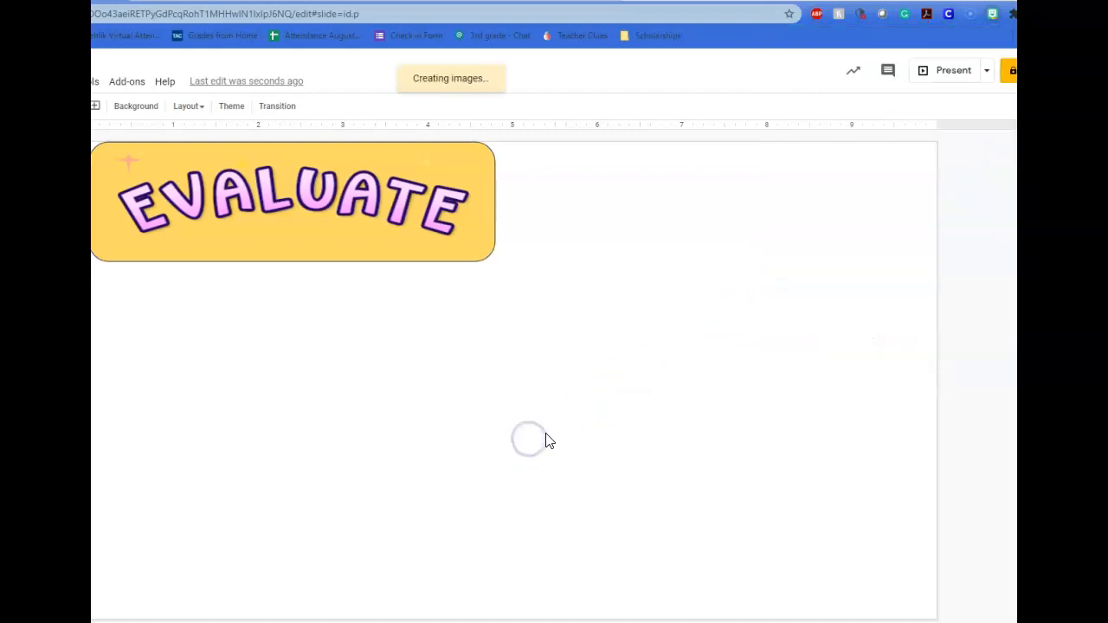
left_click_drag(606, 514, 609, 235)
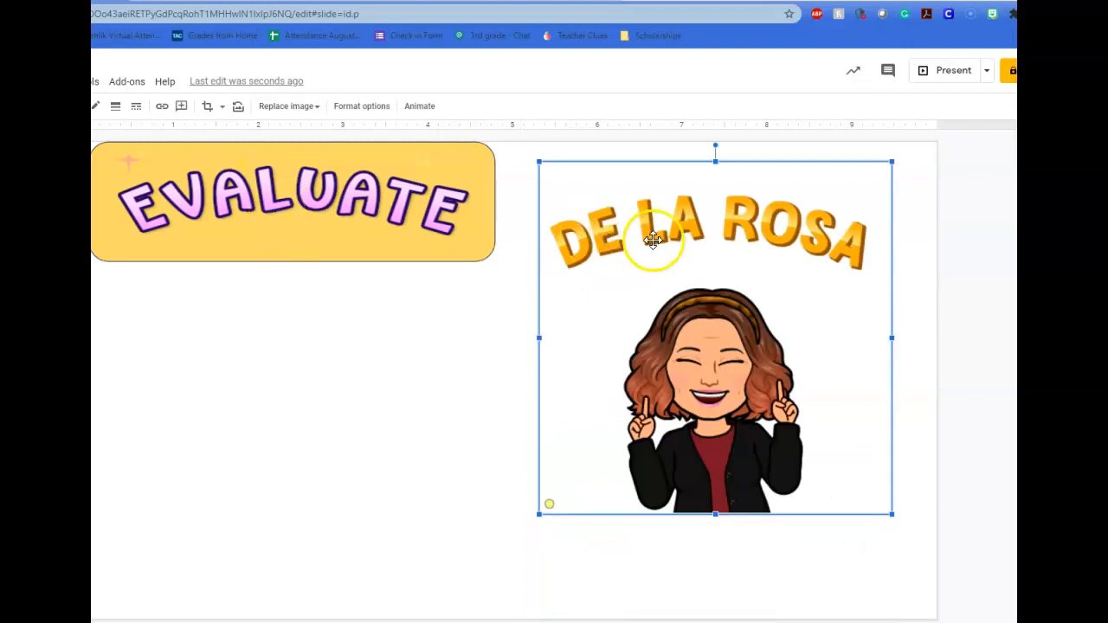
Crop the inserted Bitmoji image so only the gold surname lettering remains
double_click(785, 169)
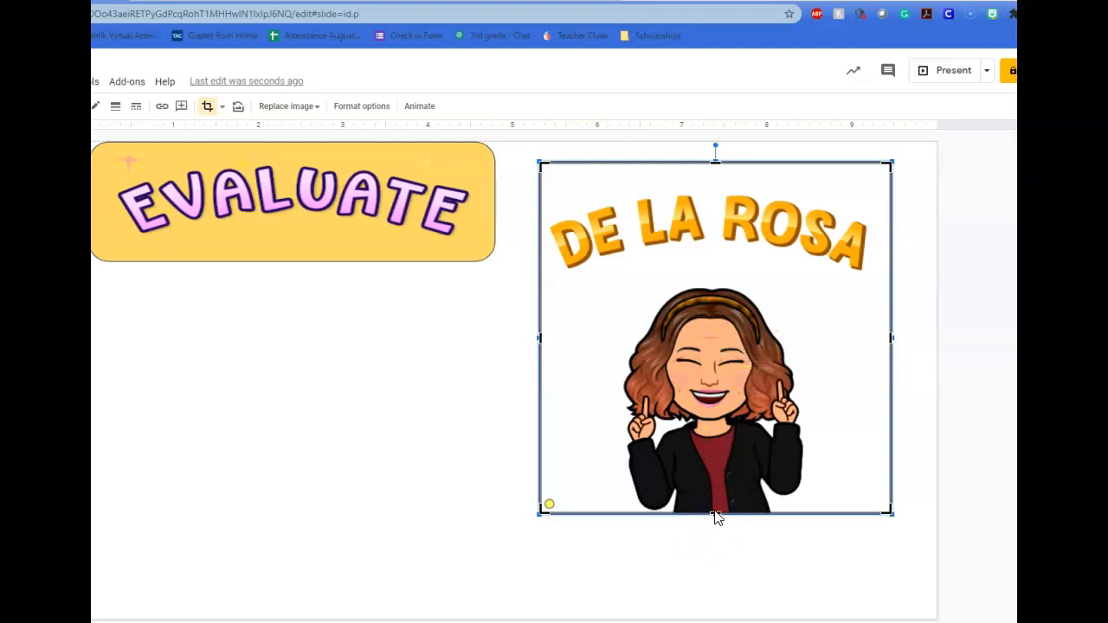
left_click_drag(714, 513, 738, 273)
left_click_drag(713, 159, 714, 184)
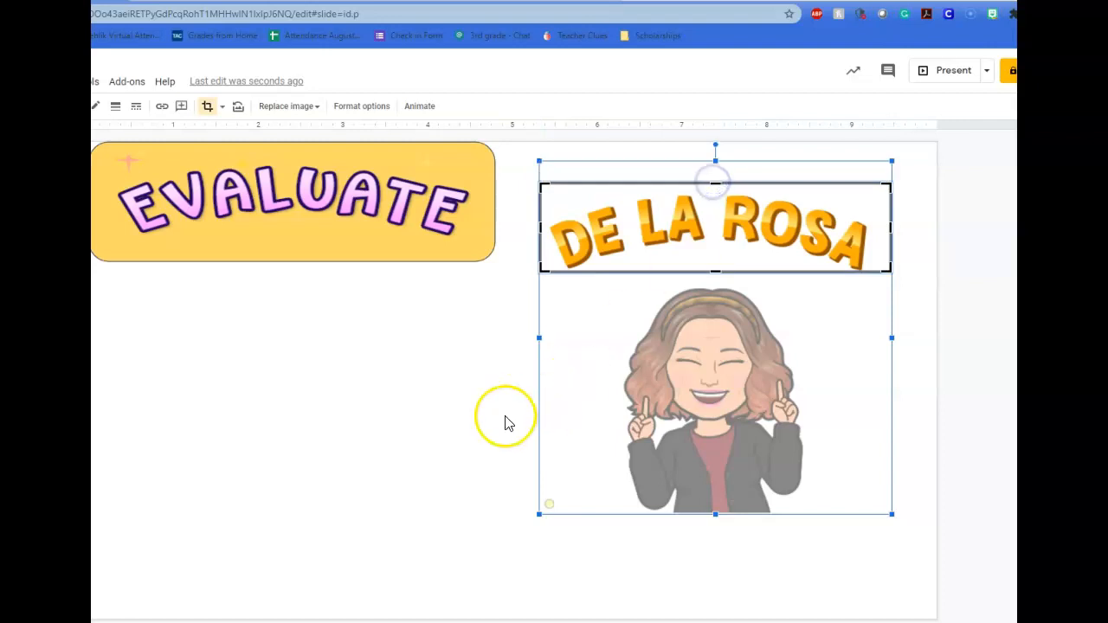
double_click(647, 277)
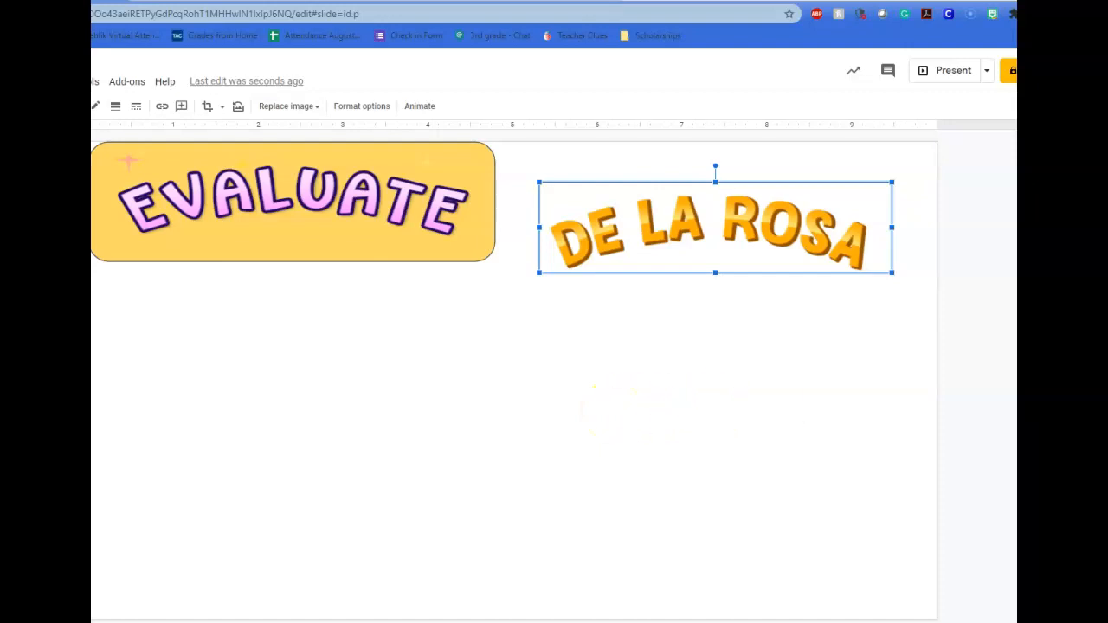
key("Escape")
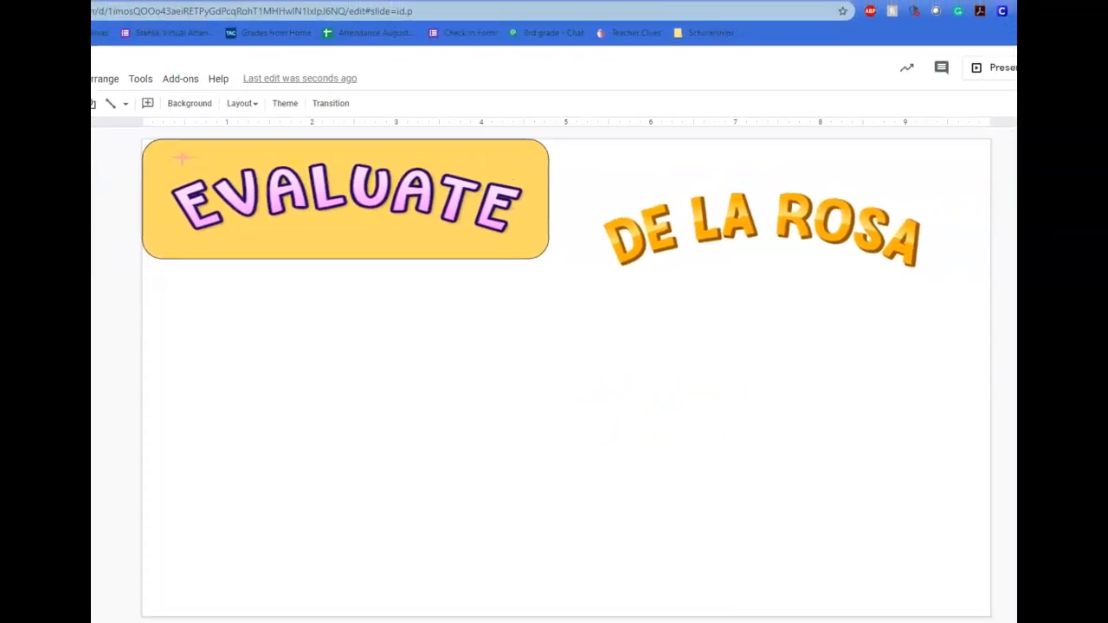
Move the gold lettering to the middle of the slide and stretch it to about 7 inches wide and 1.1 inches tall
left_click(895, 222)
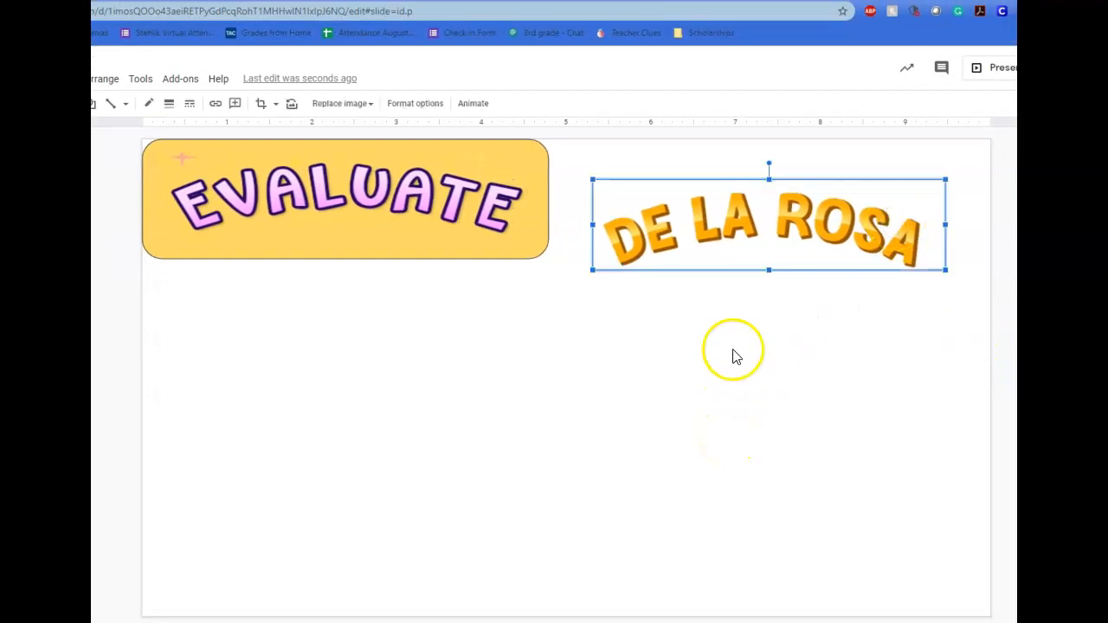
left_click_drag(817, 184, 637, 356)
left_click_drag(765, 395, 898, 396)
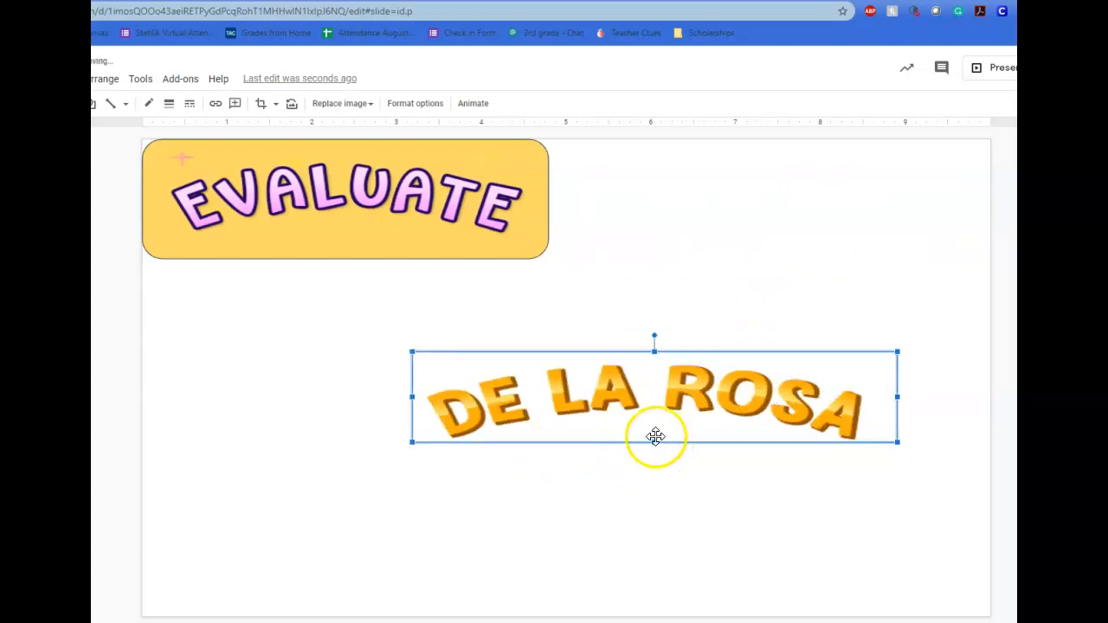
left_click_drag(654, 442, 654, 500)
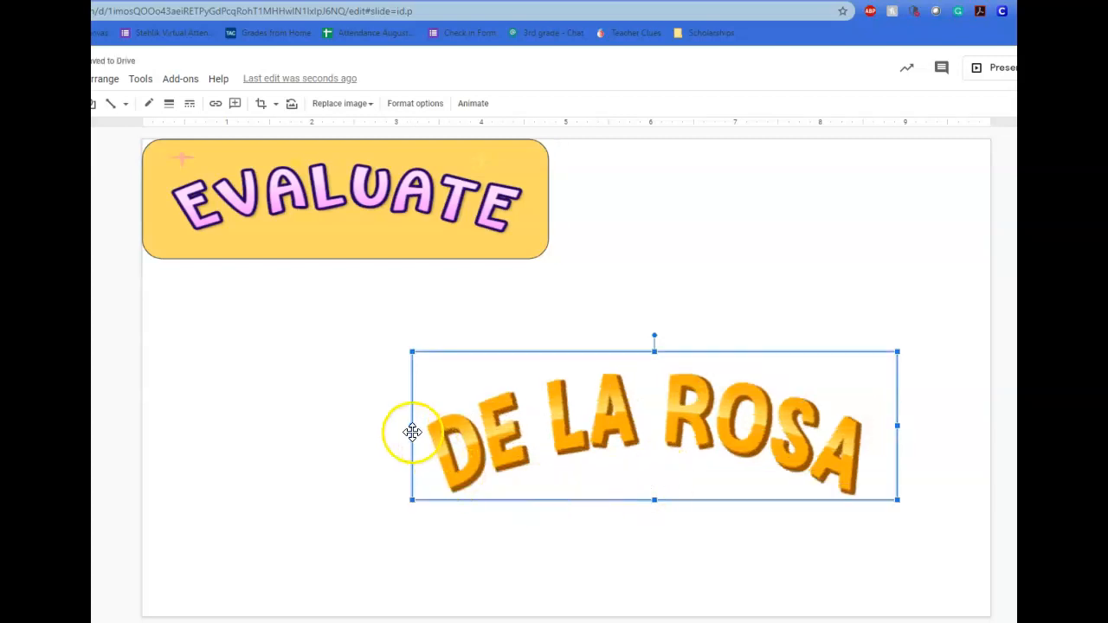
left_click_drag(412, 425, 304, 427)
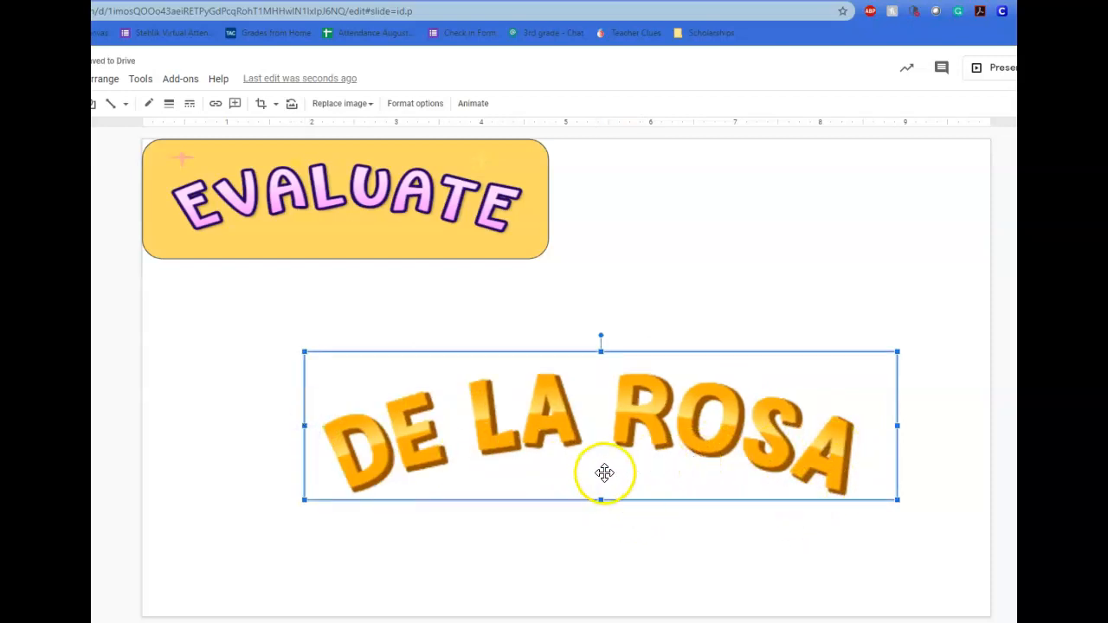
left_click_drag(600, 500, 605, 442)
left_click(601, 586)
left_click_drag(642, 368, 601, 359)
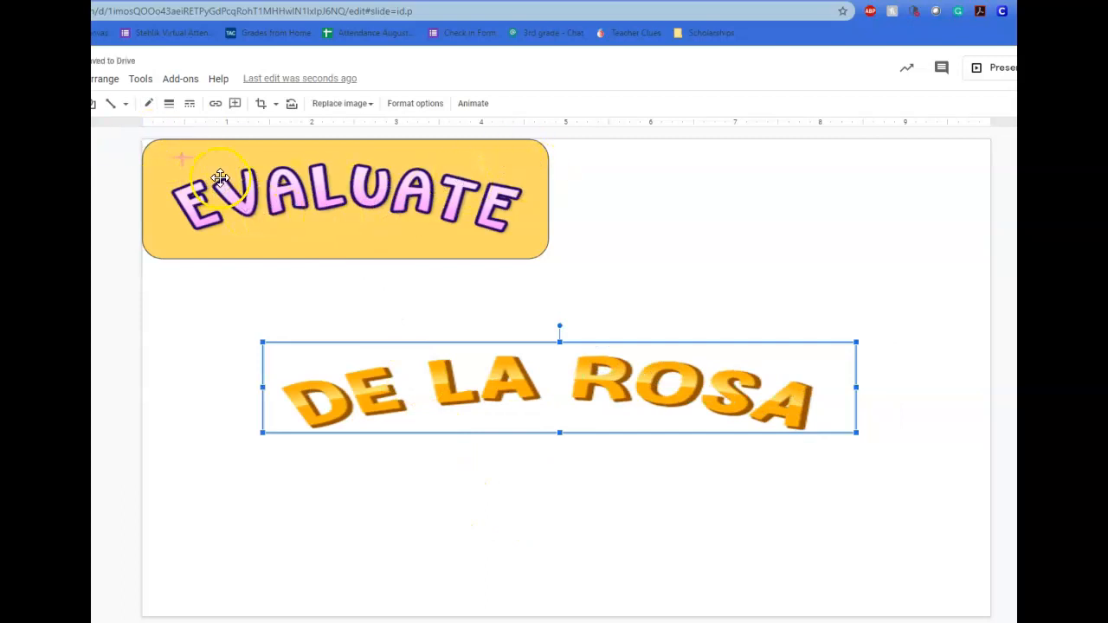
Draw a rounded rectangle about 7.5 inches wide and 1.8 inches tall over the gold lettering
key("alt+i")
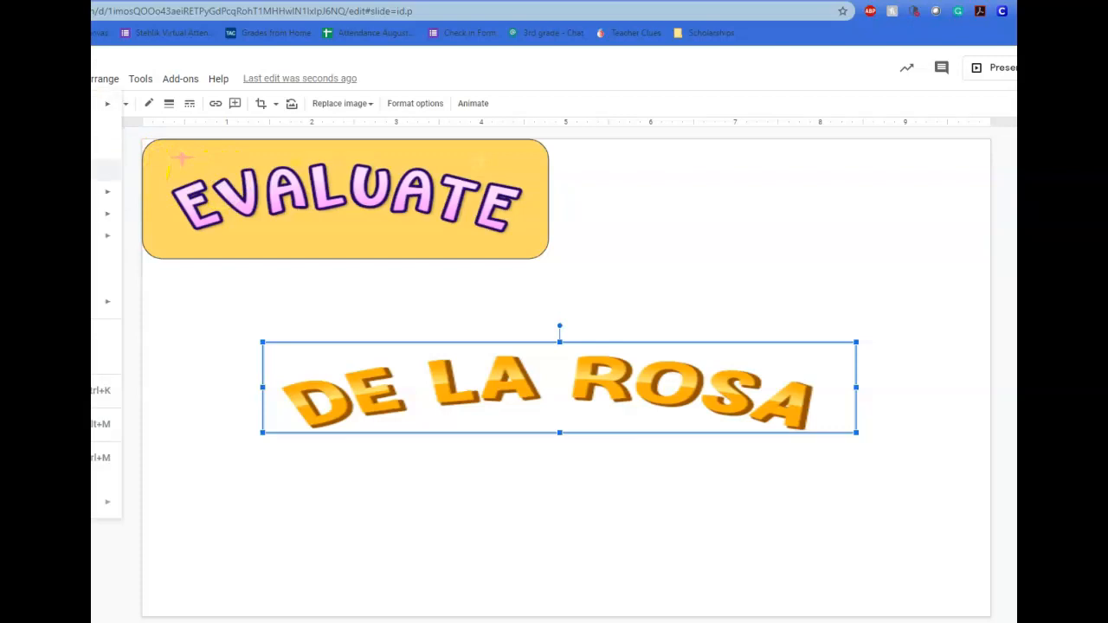
mouse_move(104, 192)
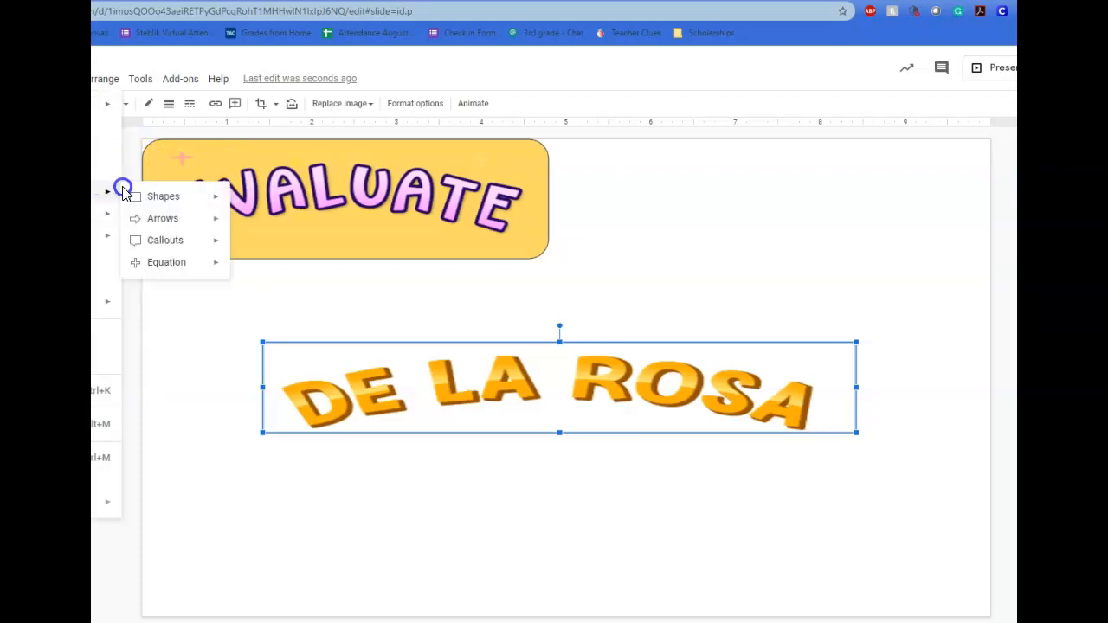
mouse_move(220, 208)
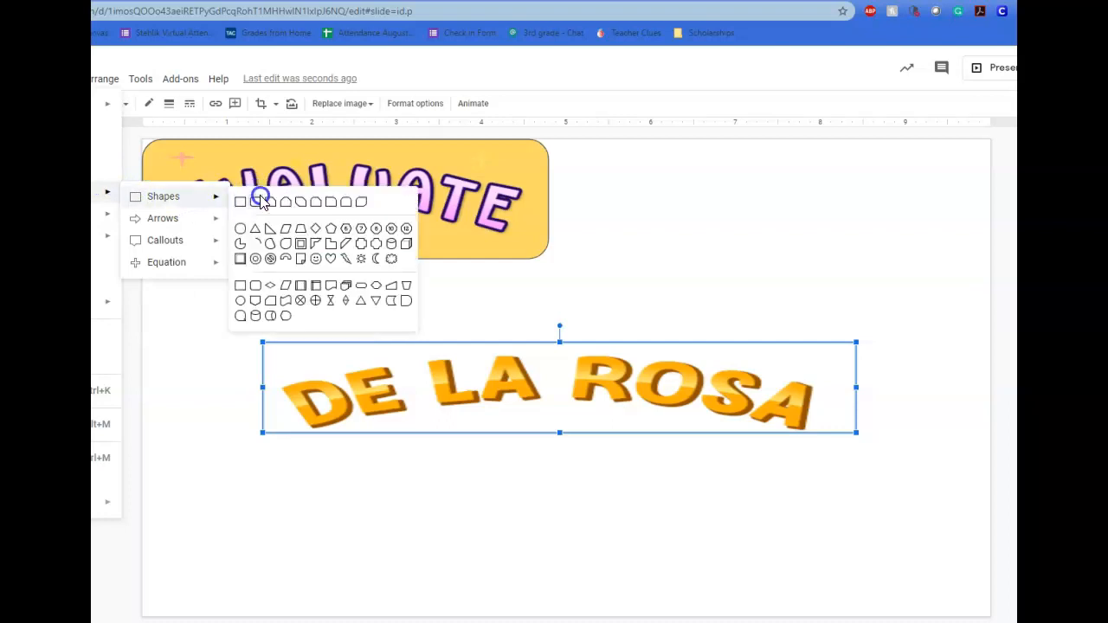
left_click(252, 205)
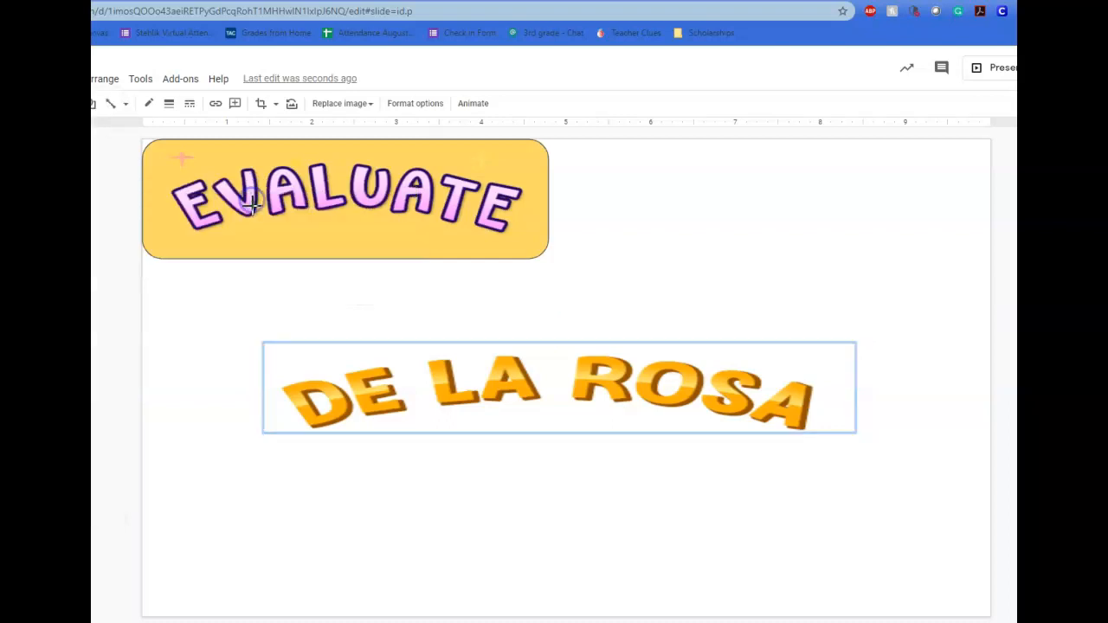
left_click_drag(230, 323, 864, 477)
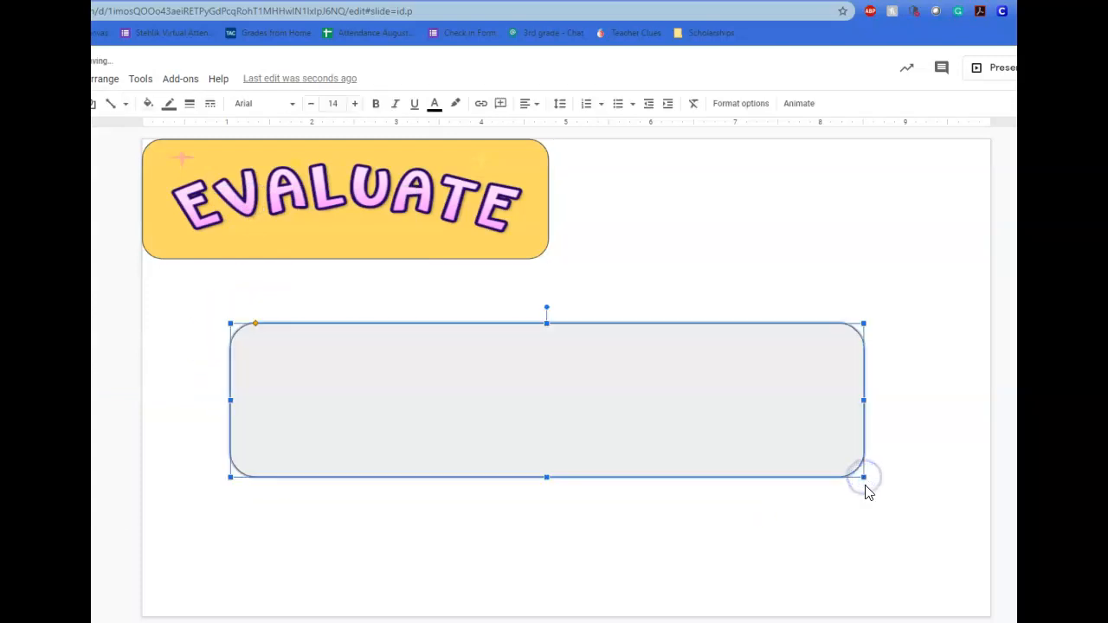
Fill the new rounded rectangle with red and send it behind the gold lettering
left_click(148, 104)
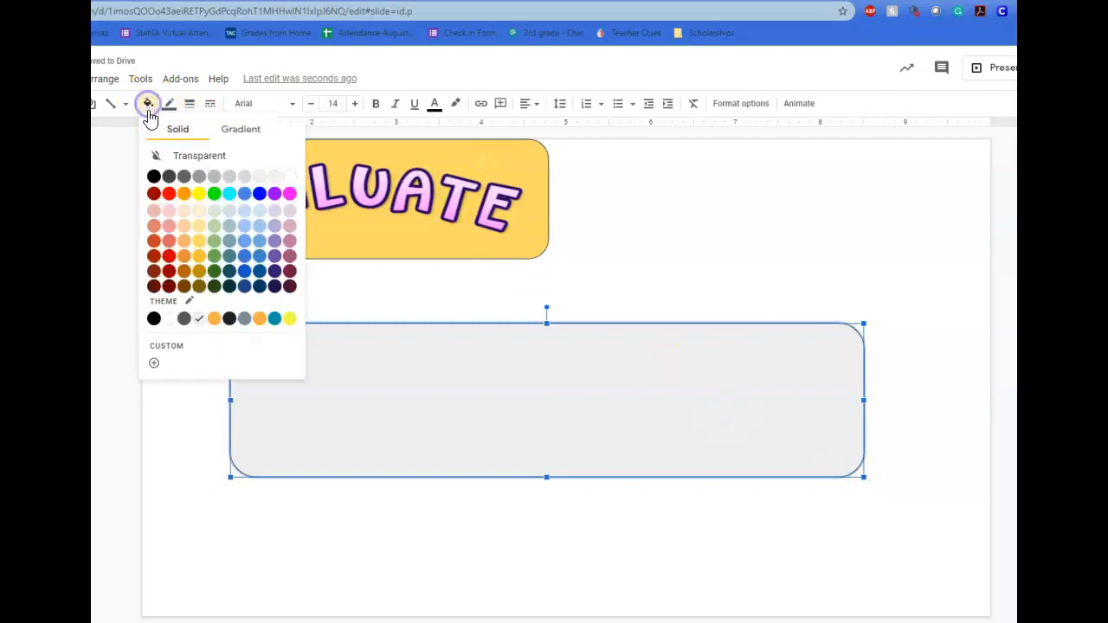
left_click(170, 194)
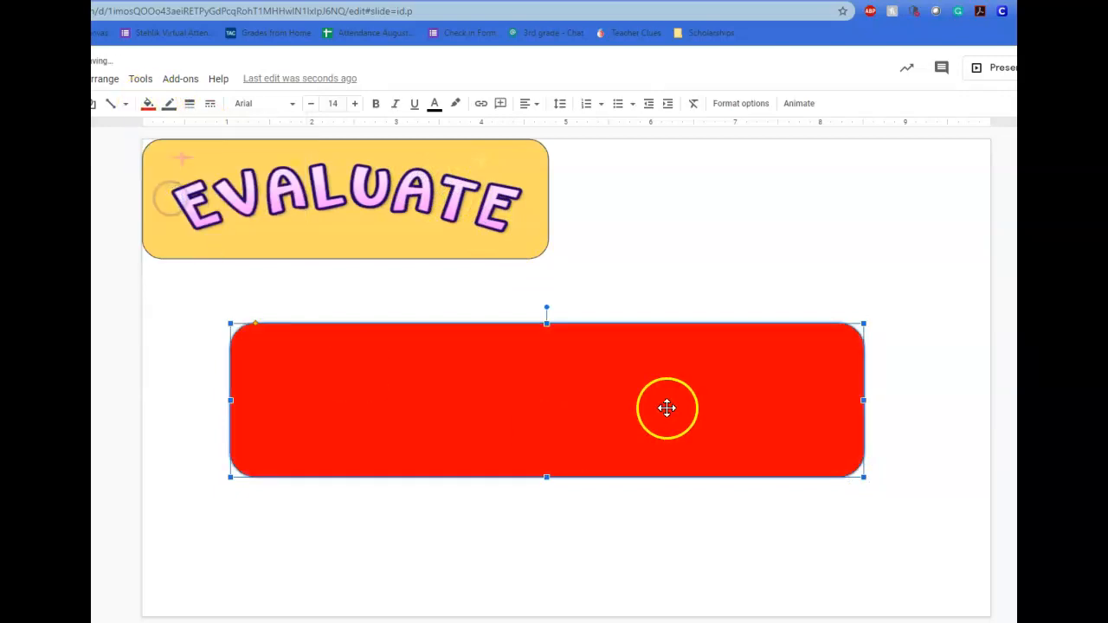
right_click(869, 433)
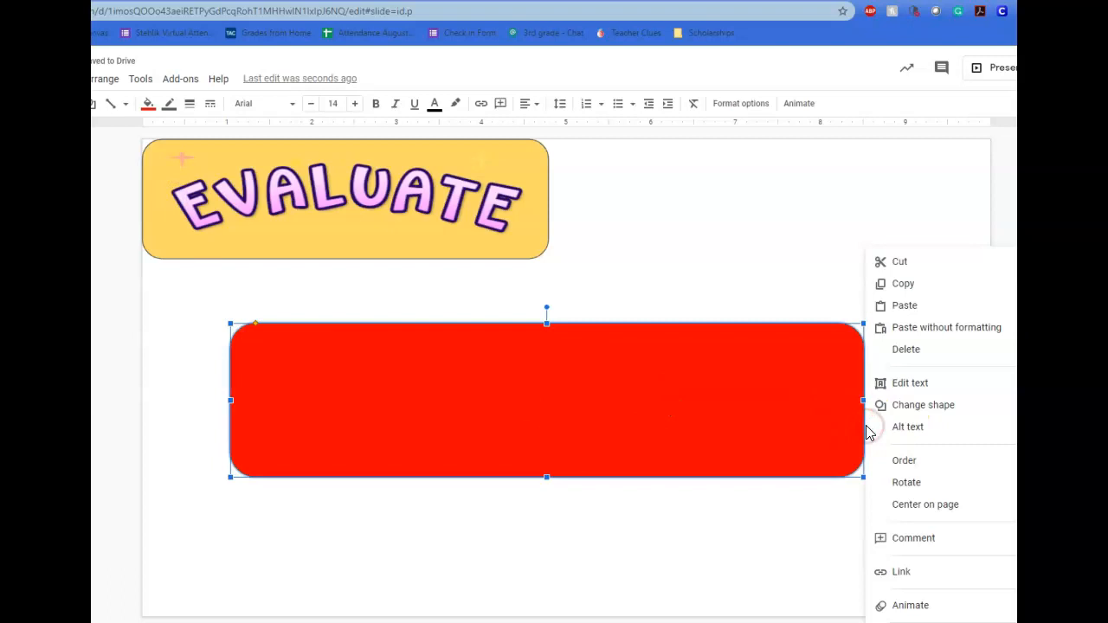
left_click(914, 468)
left_click(788, 511)
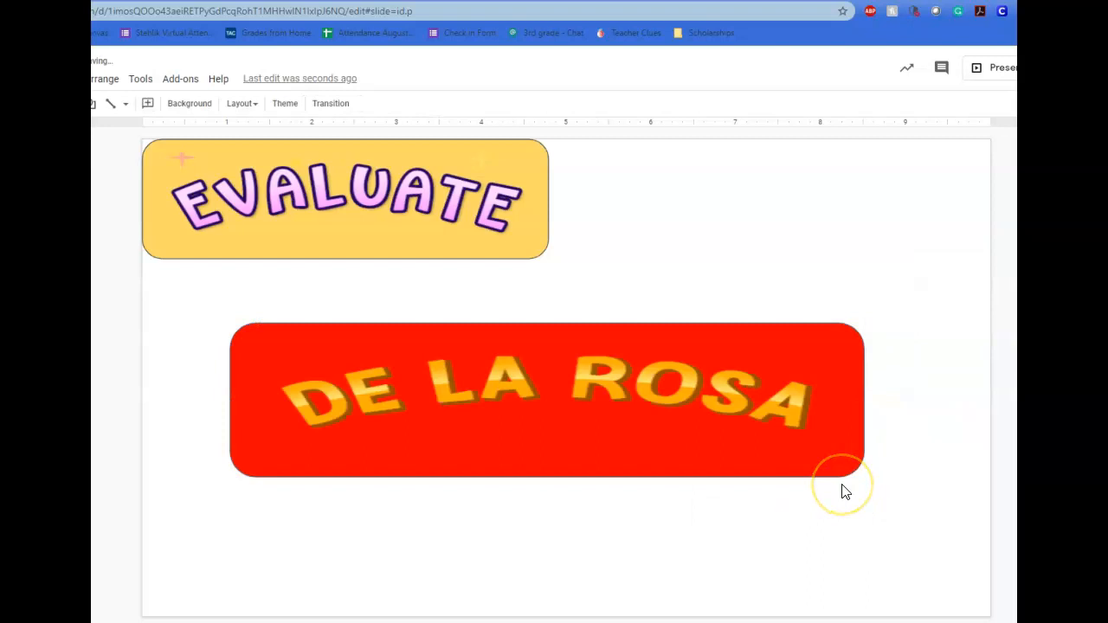
Reduce the red rectangle's height to about 1.2 inches, trimming it above and below the lettering
left_click(689, 446)
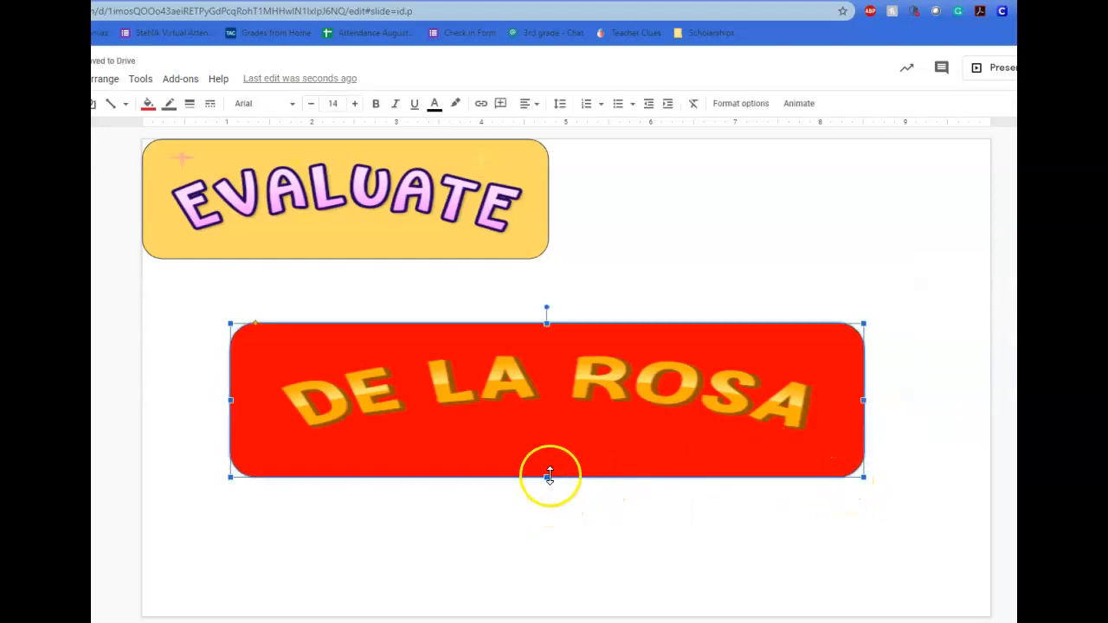
left_click_drag(549, 474, 554, 442)
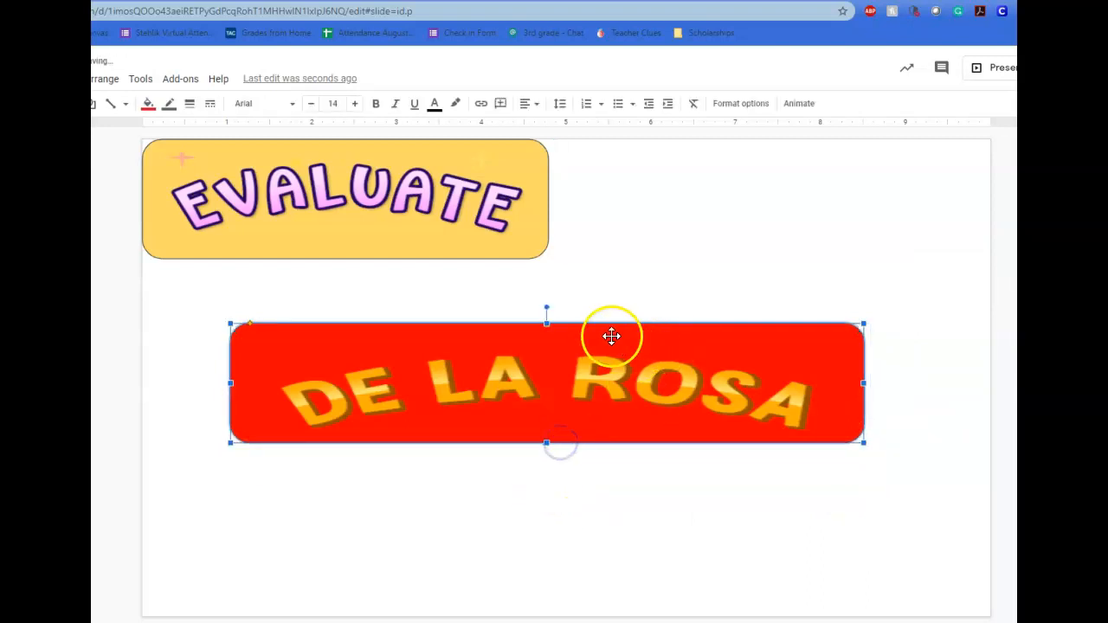
left_click_drag(546, 324, 546, 339)
Narrow the gold lettering to about 5.2 inches and the red rectangle to about 4.9 inches so it fits closely around the letters
left_click(403, 396)
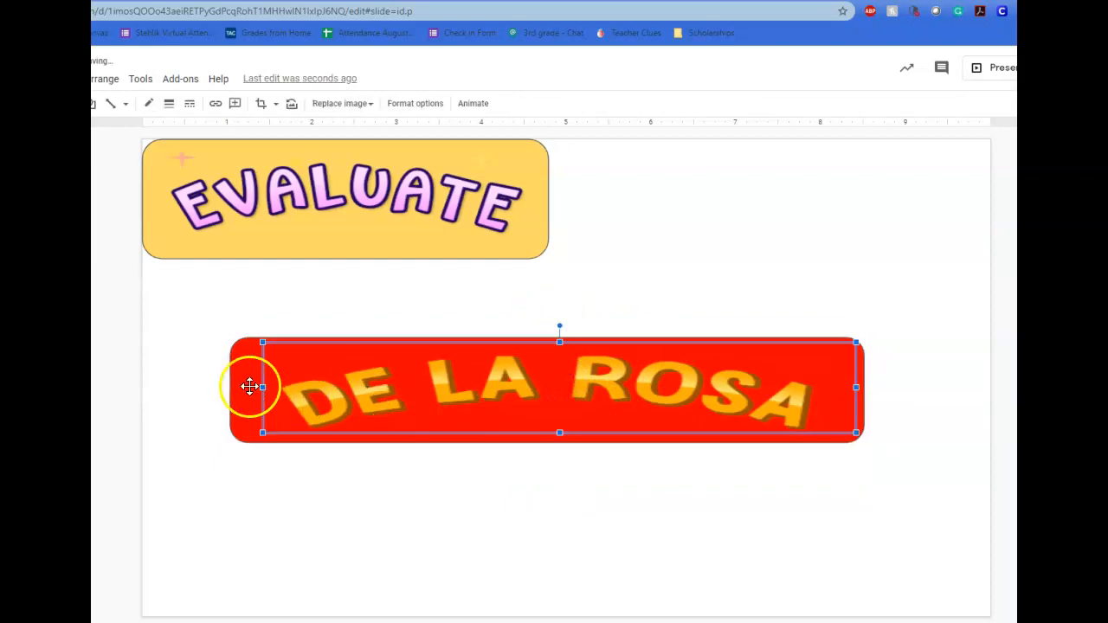
left_click_drag(262, 396, 338, 388)
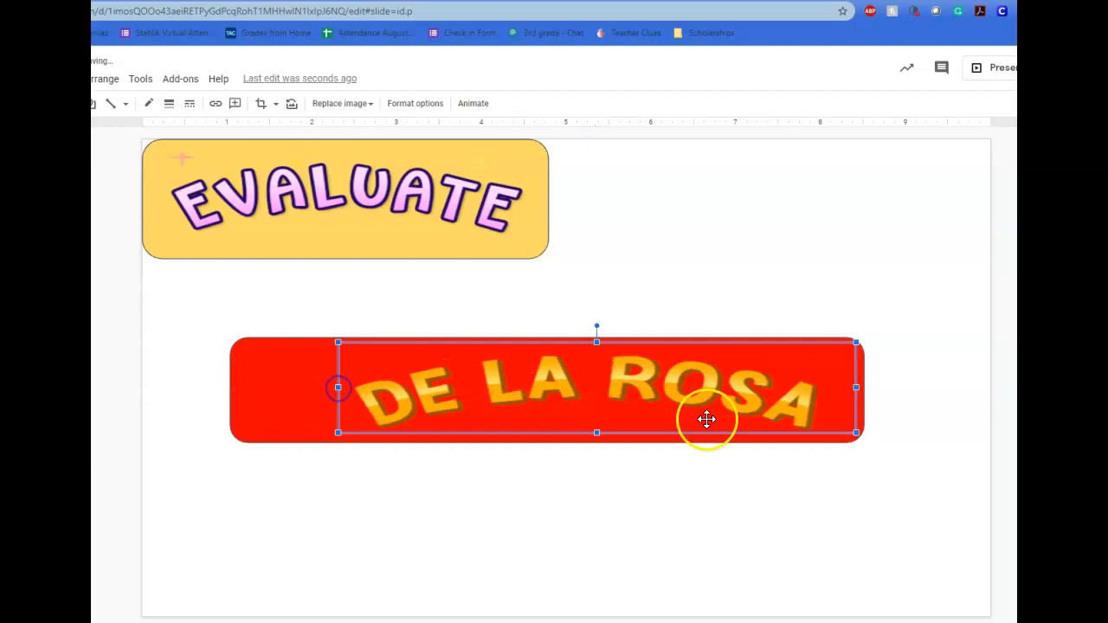
left_click_drag(855, 387, 779, 398)
left_click(835, 394)
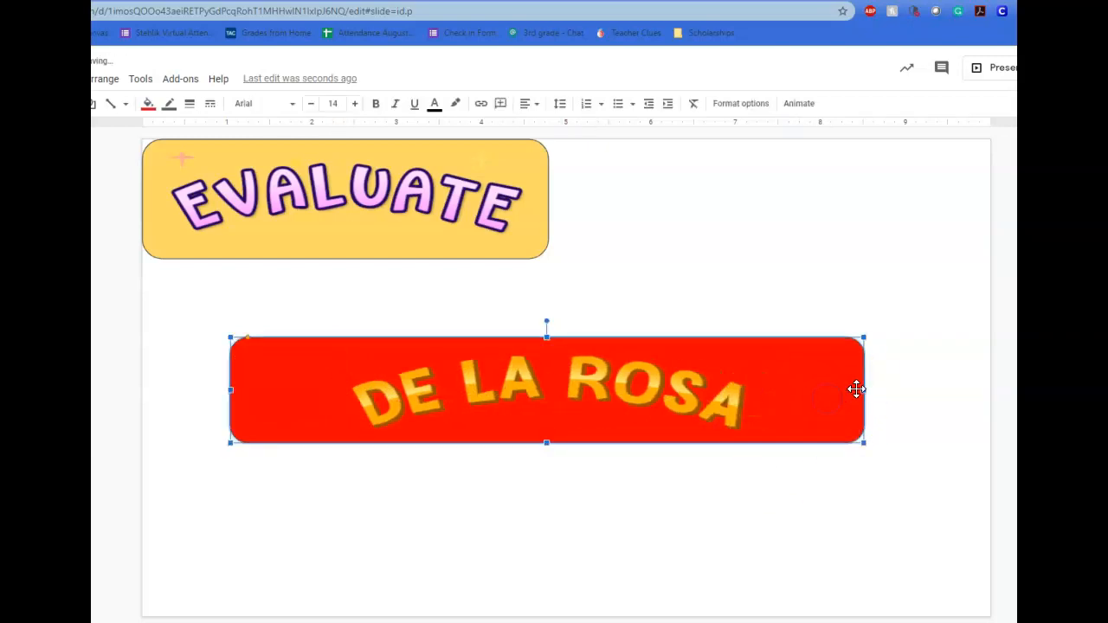
left_click_drag(862, 389, 761, 399)
left_click_drag(231, 389, 342, 383)
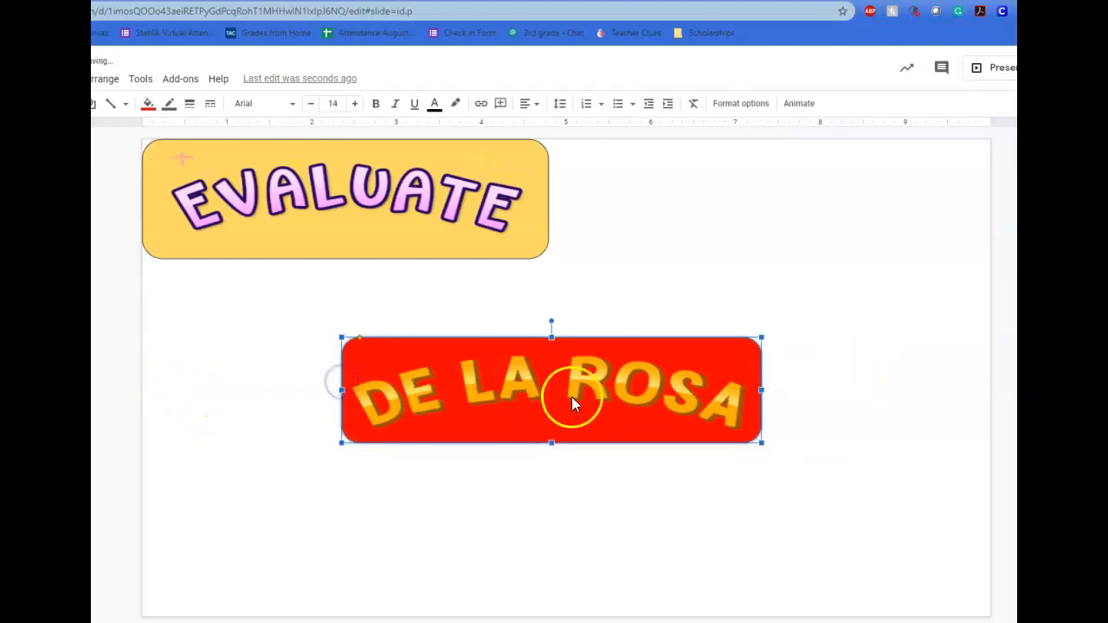
Group the gold lettering with the red rounded rectangle
right_click(644, 422)
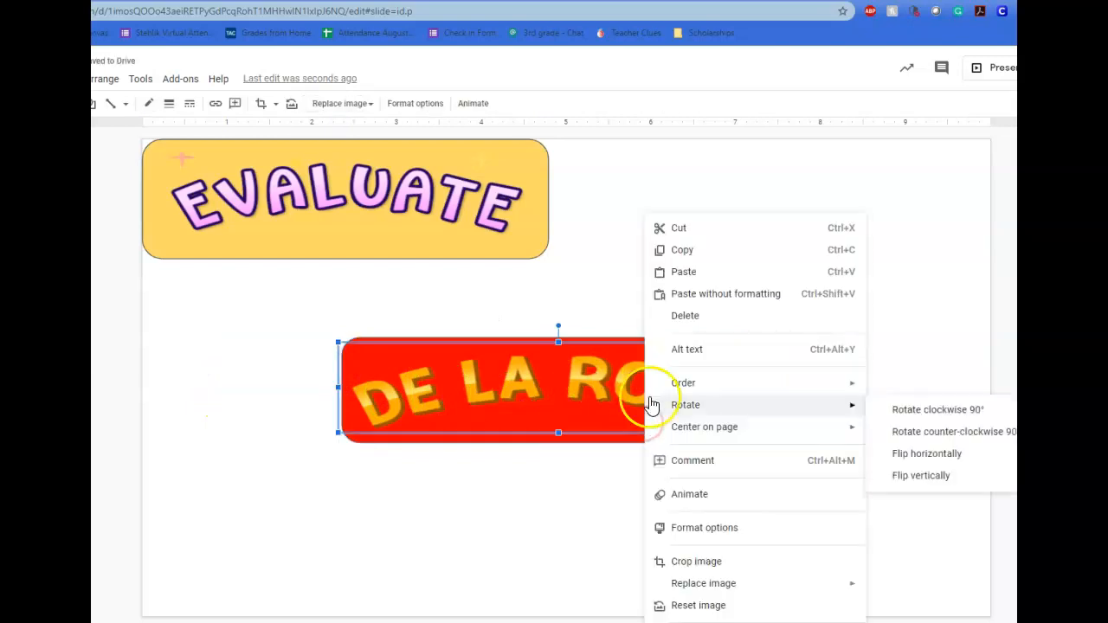
left_click(525, 465)
left_click(547, 382)
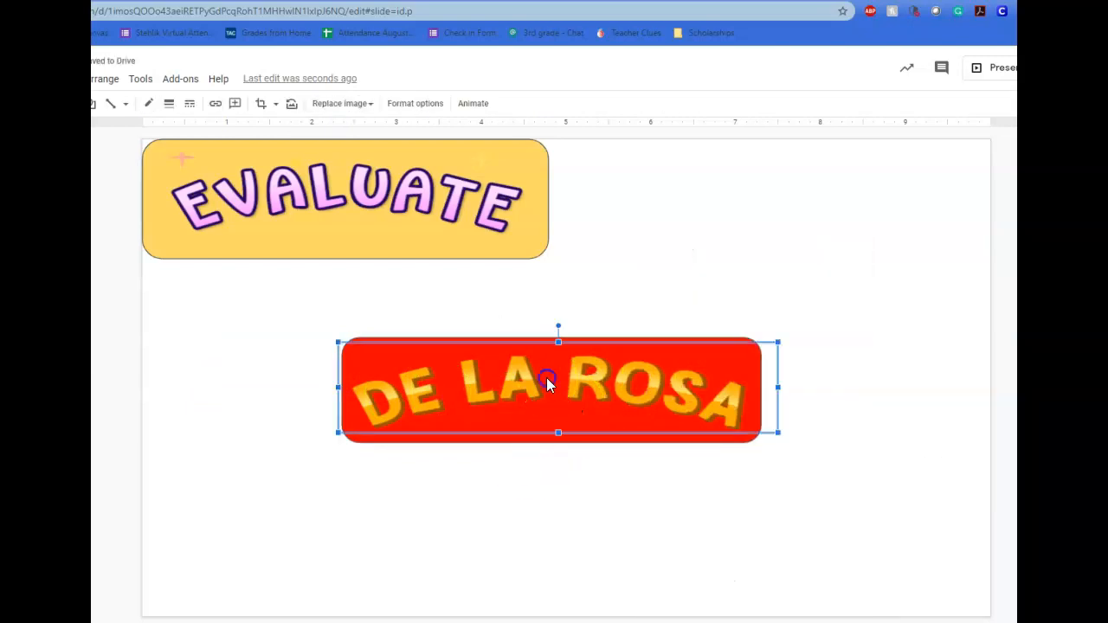
left_click(521, 442)
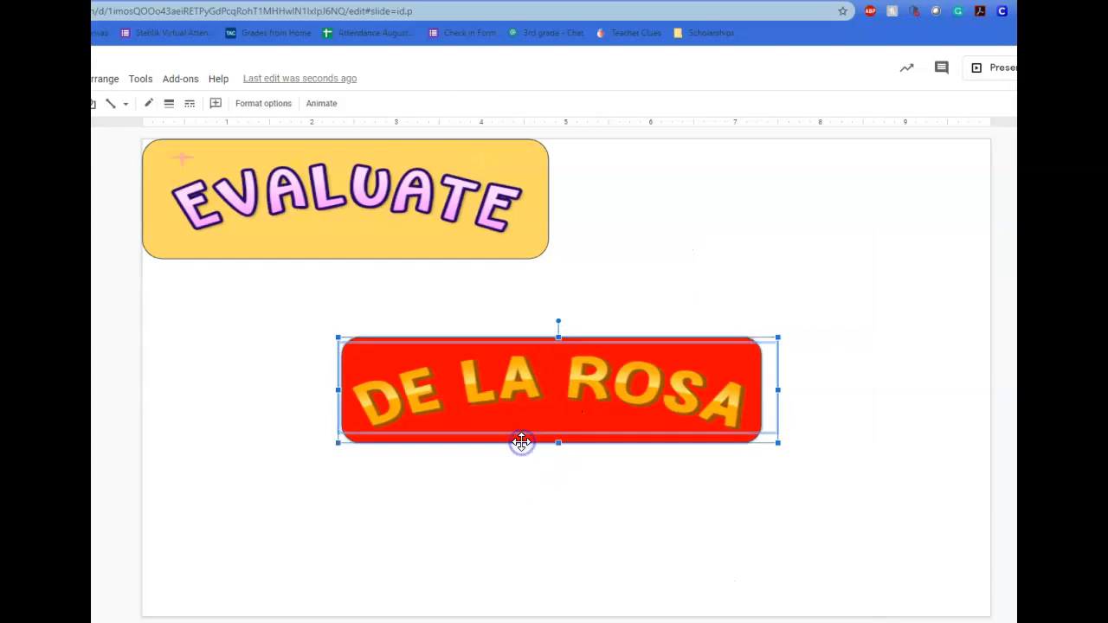
right_click(521, 443)
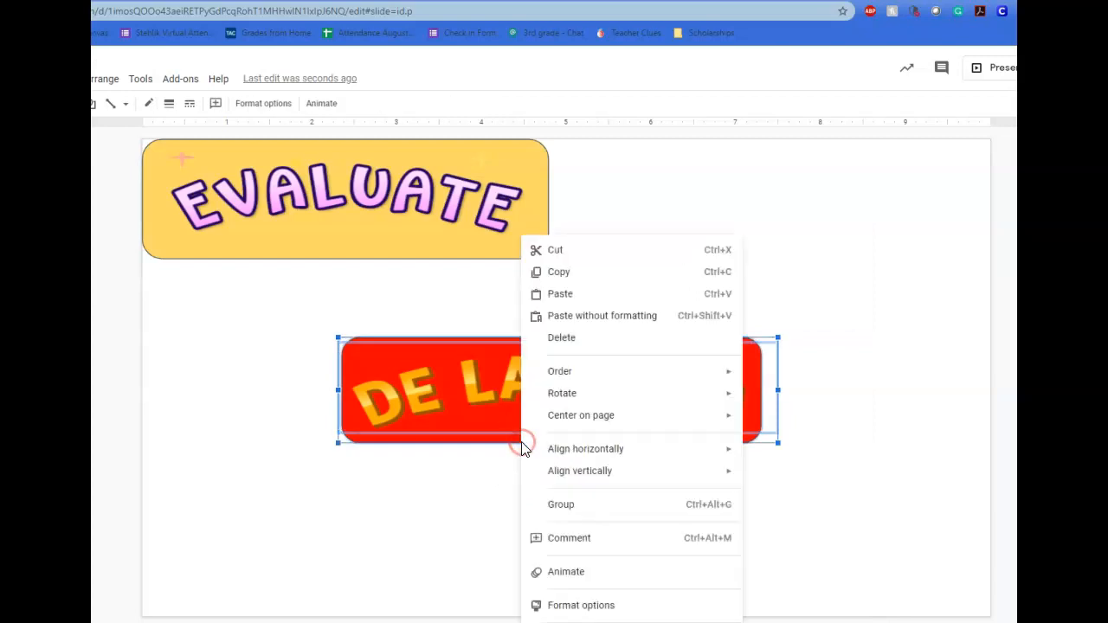
left_click(560, 504)
Reduce the red header group's height to about 0.8 inches and position it just below the EVALUATE header
left_click_drag(592, 378, 392, 420)
left_click(487, 540)
left_click_drag(450, 444, 454, 387)
left_click(640, 459)
left_click(550, 403)
left_click_drag(588, 418, 519, 384)
left_click(606, 418)
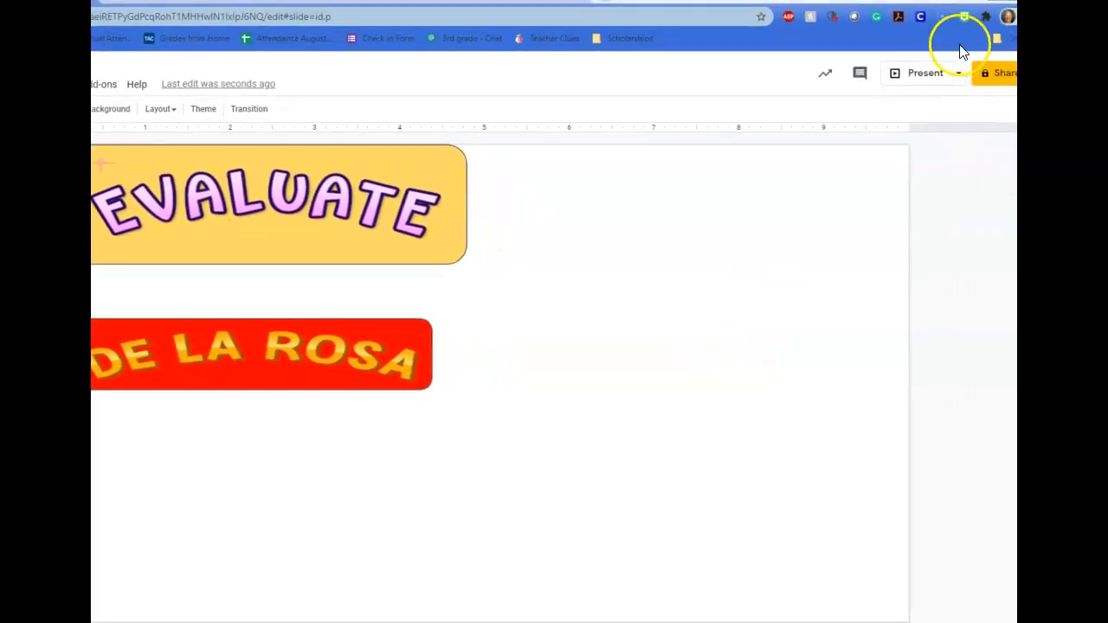
Open Bitmoji and browse through the popular stickers for more word art
left_click(964, 21)
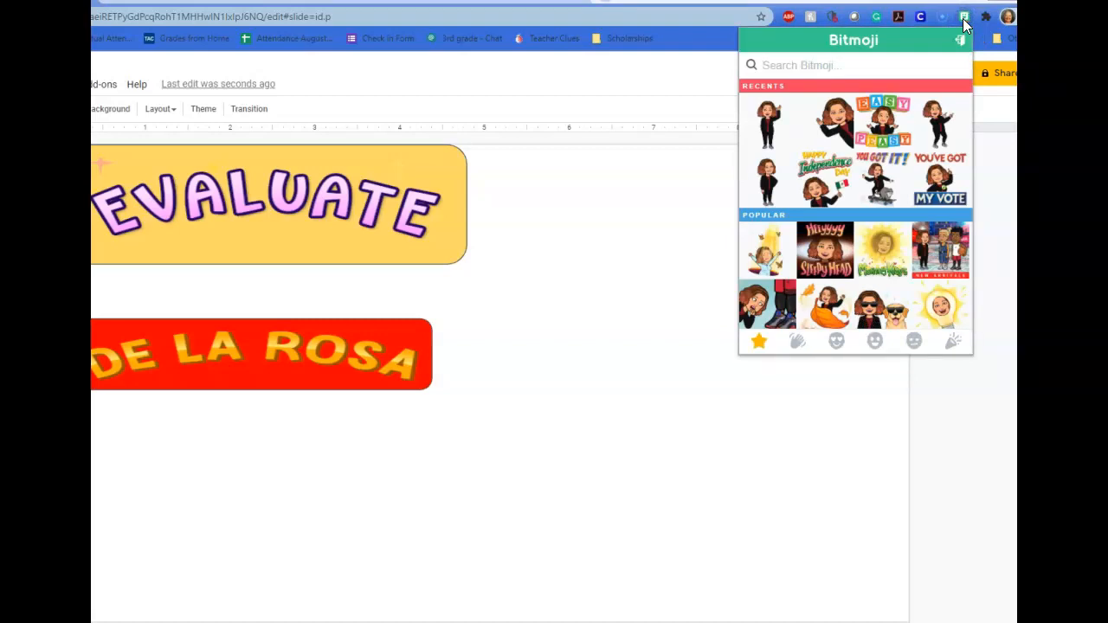
scroll(870, 177, "down", 1)
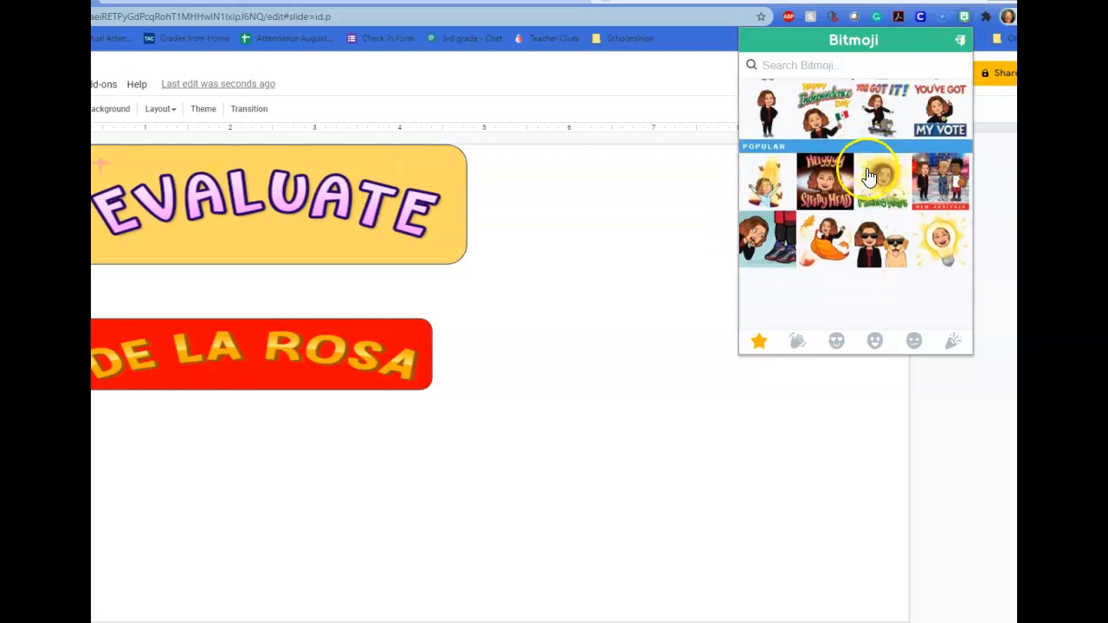
scroll(865, 199, "down", 5)
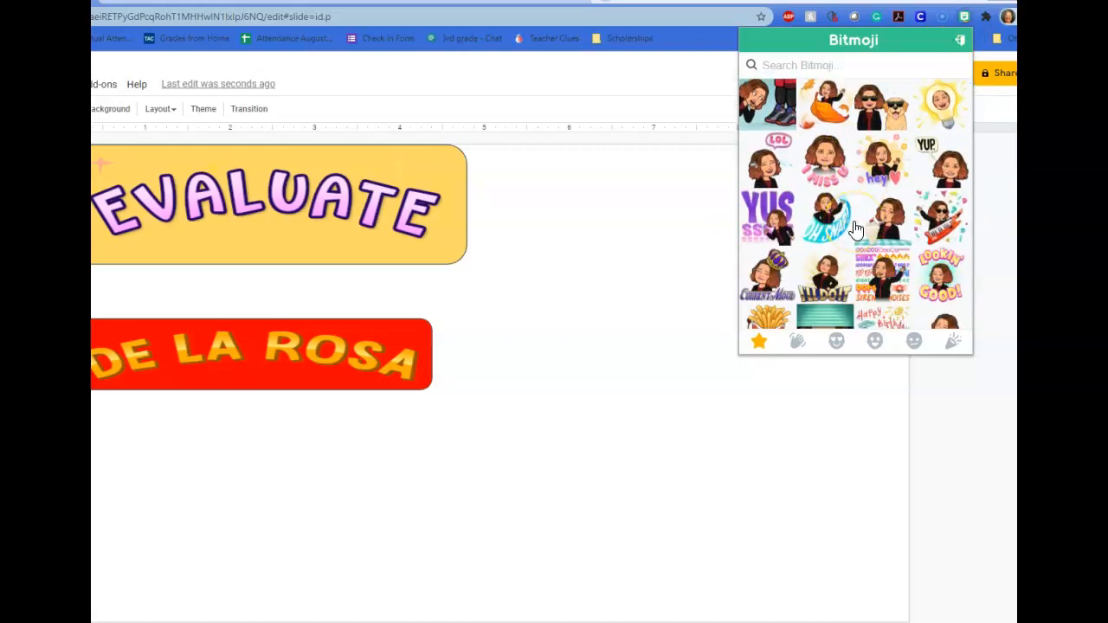
scroll(855, 229, "down", 2)
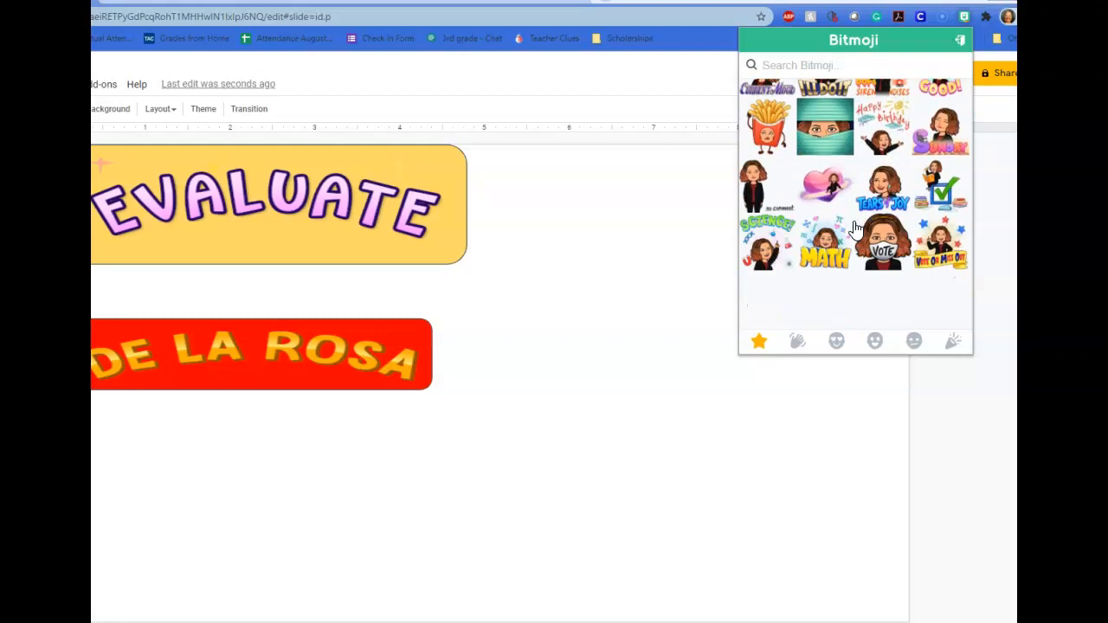
scroll(855, 229, "down", 3)
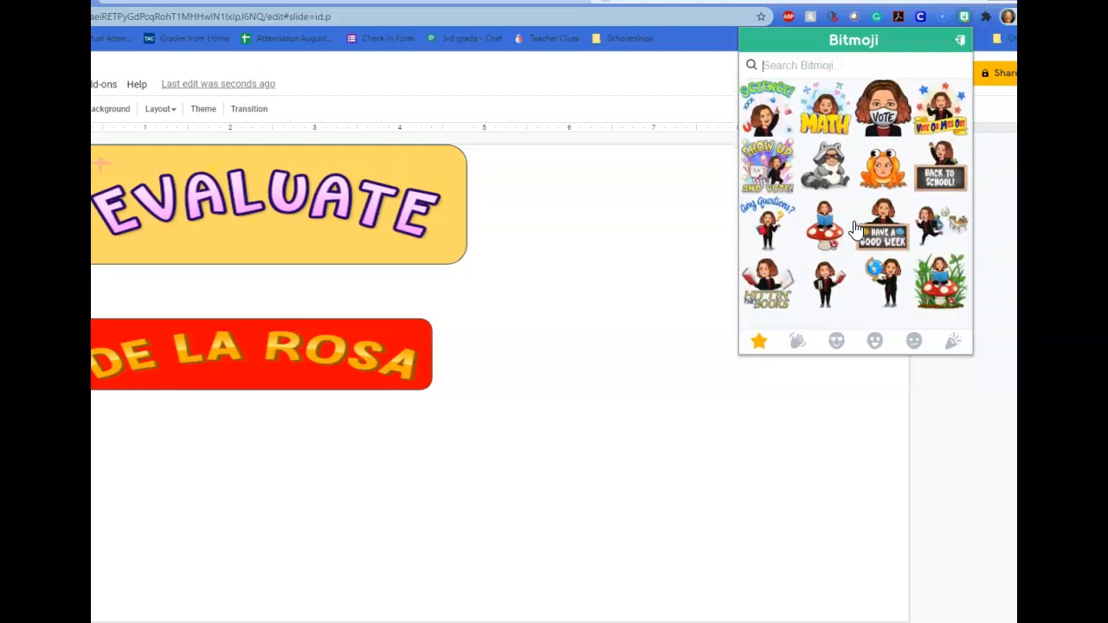